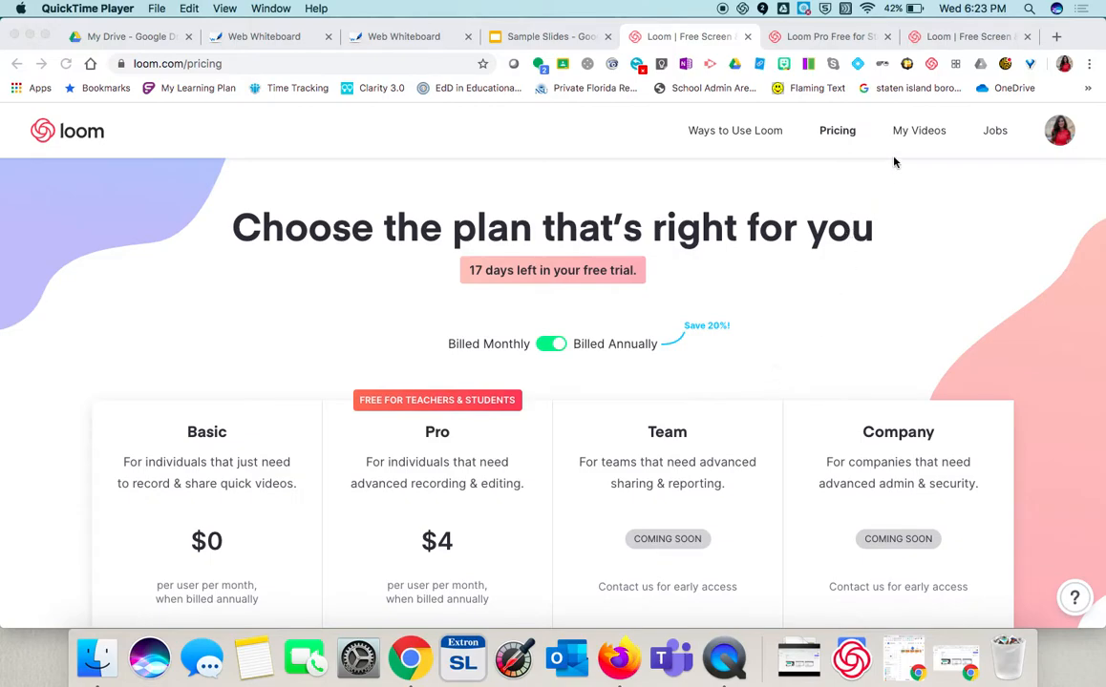
# - Open the help article about Loom Pro being free for teachers and students from the pricing page
pyautogui.click(933, 64)
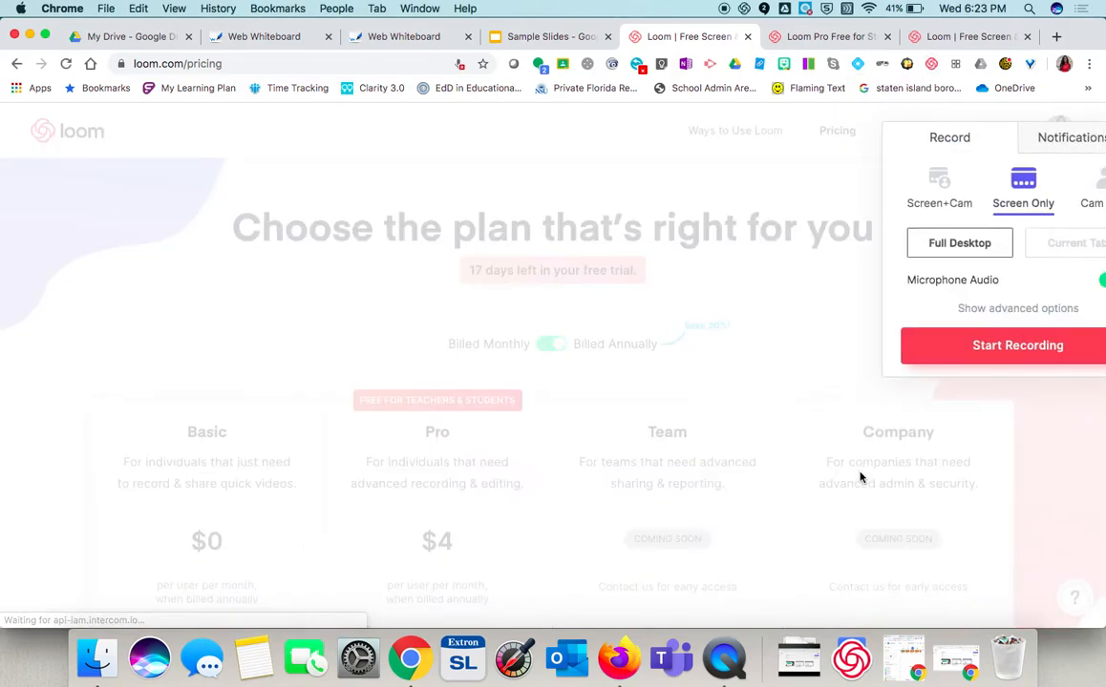
pyautogui.click(802, 318)
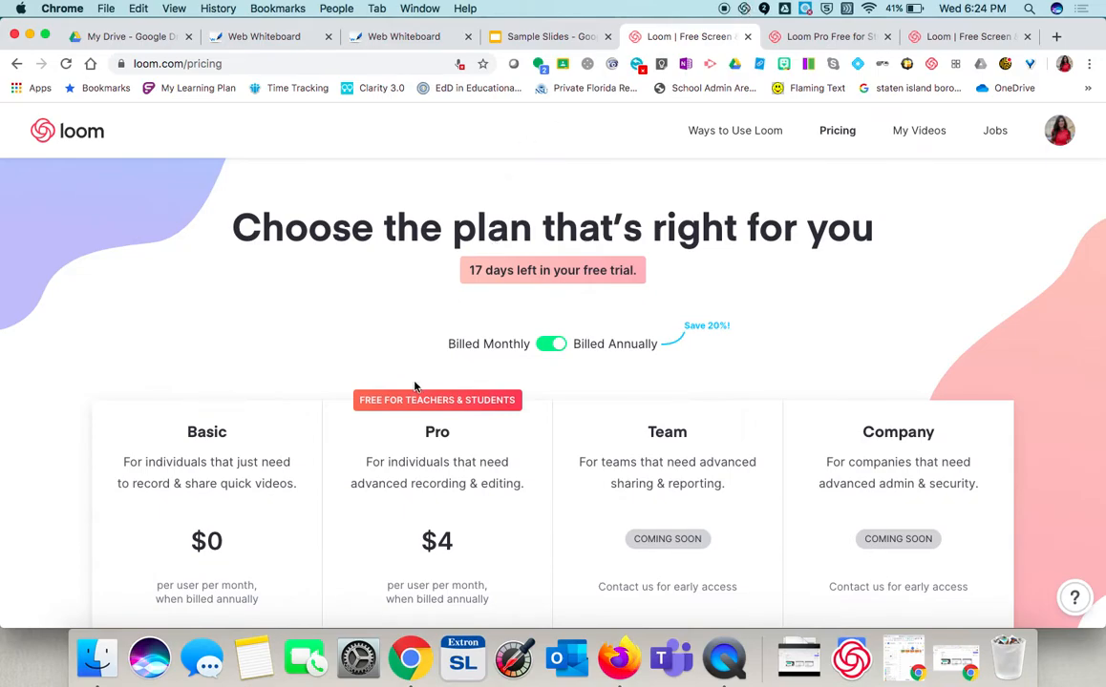
pyautogui.scroll(-2, 414, 404)
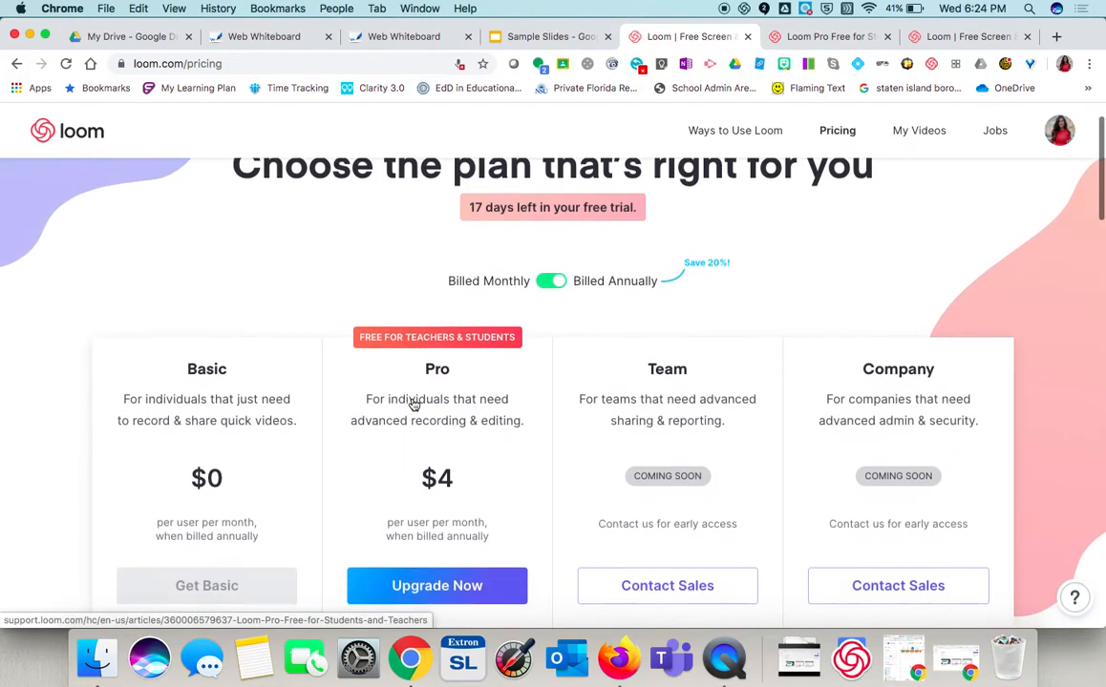
pyautogui.click(413, 322)
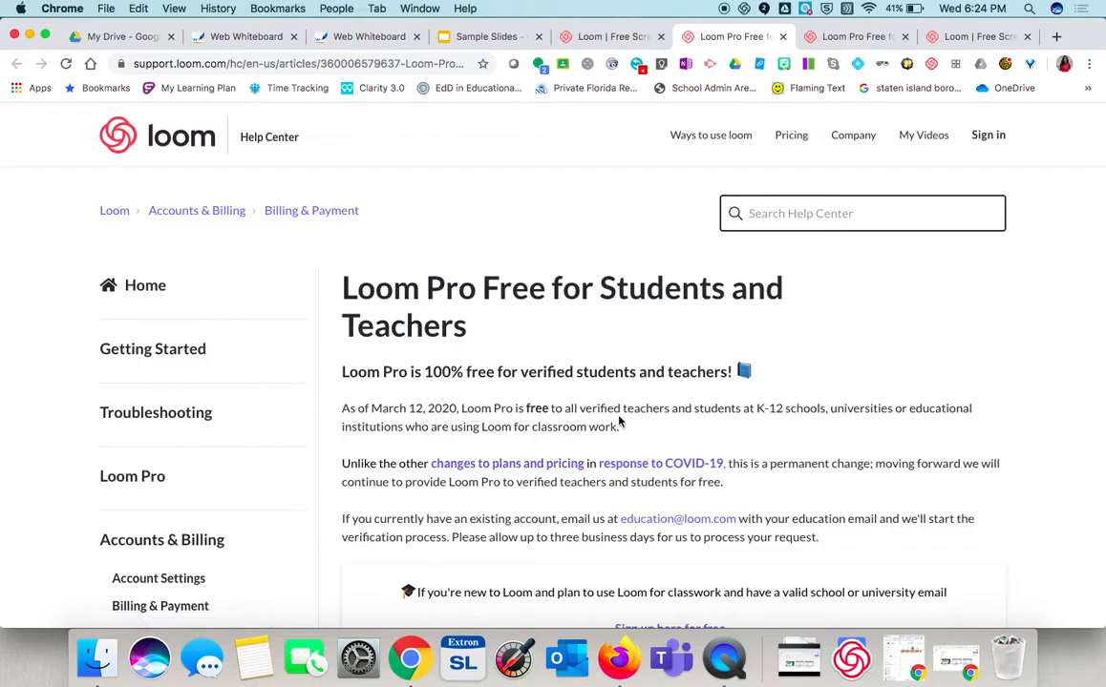
# - Start a Screen Only full-screen recording with the internal microphone after comparing the Screen+Cam and Cam Only modes
pyautogui.click(746, 9)
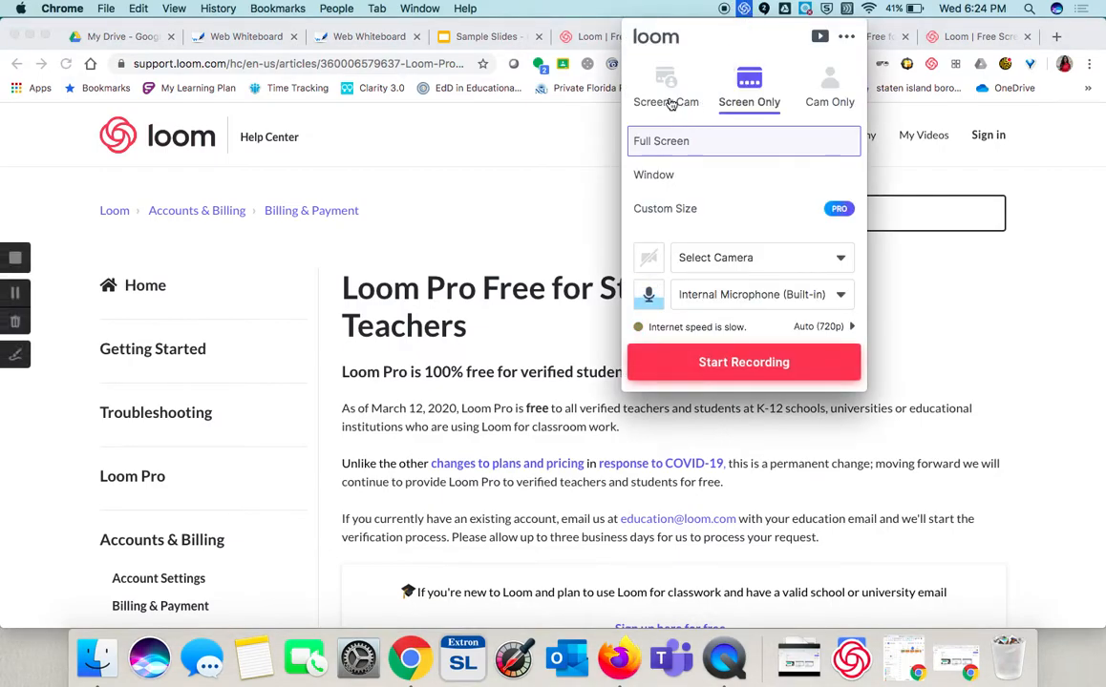
pyautogui.click(667, 105)
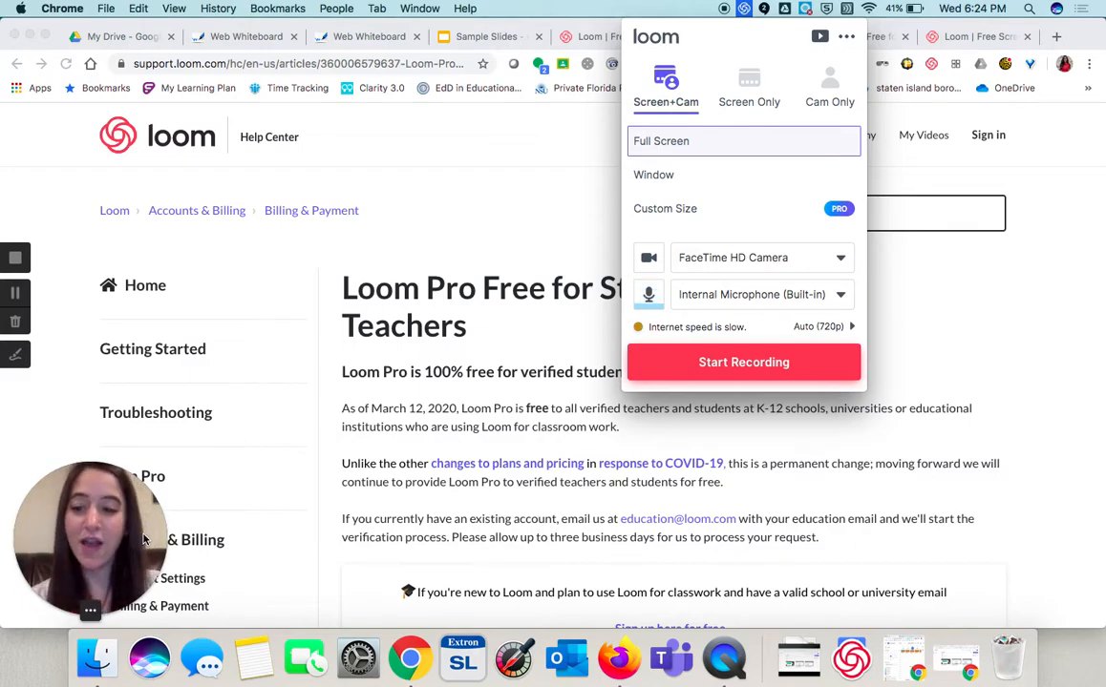
pyautogui.click(121, 617)
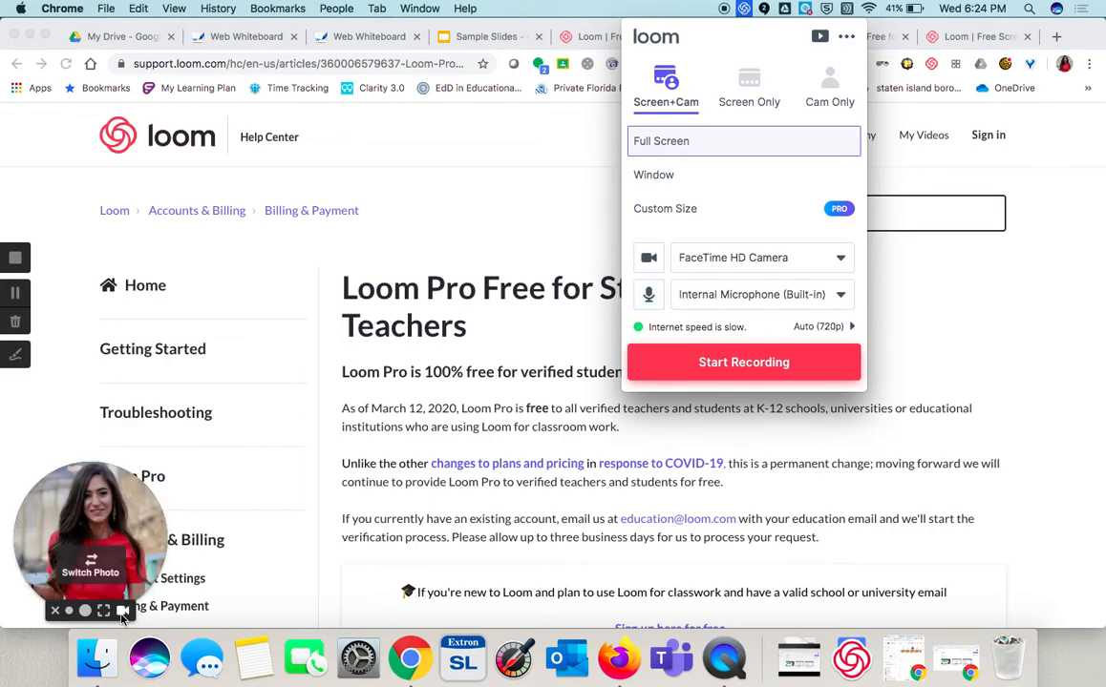
pyautogui.click(744, 100)
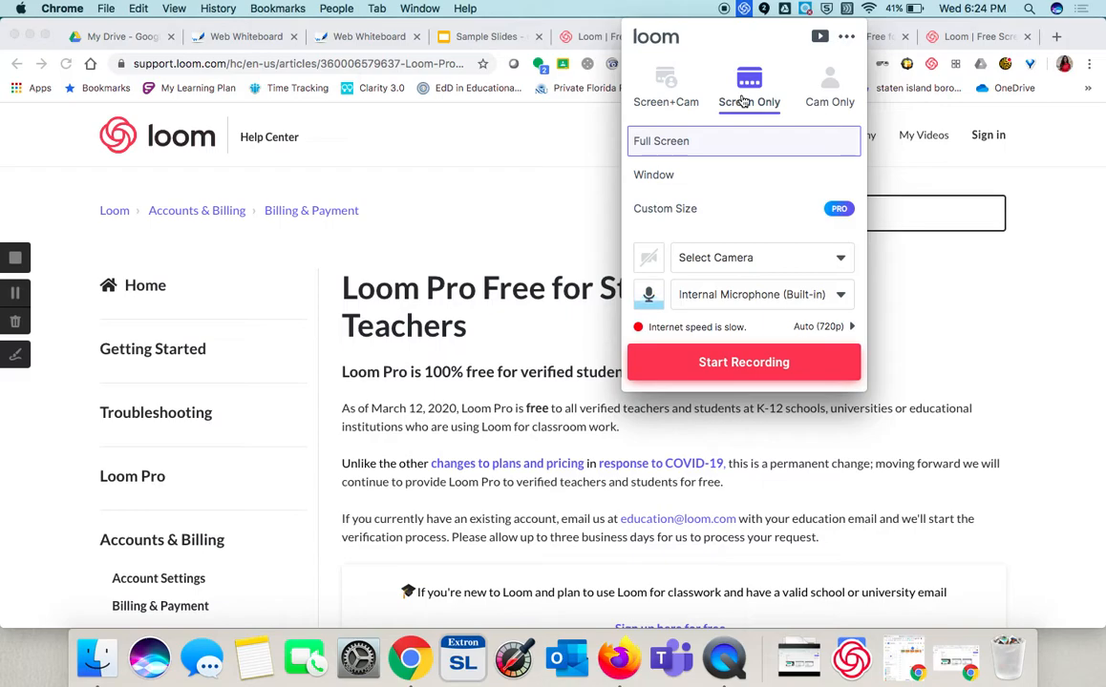
pyautogui.click(823, 99)
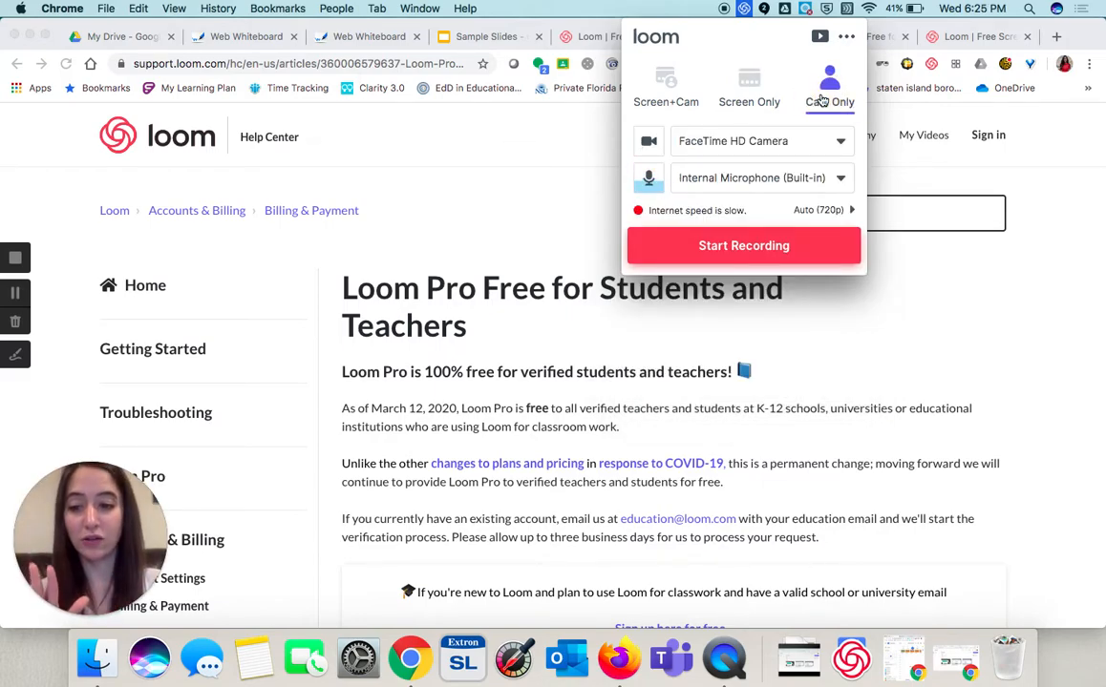
pyautogui.click(760, 101)
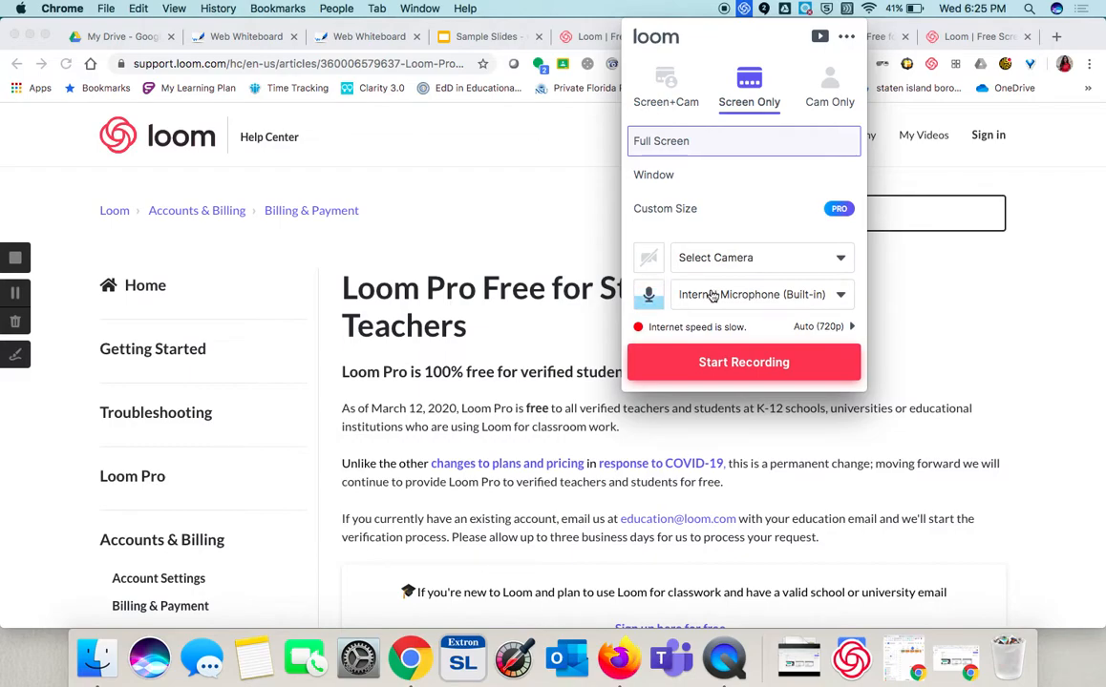
pyautogui.click(709, 363)
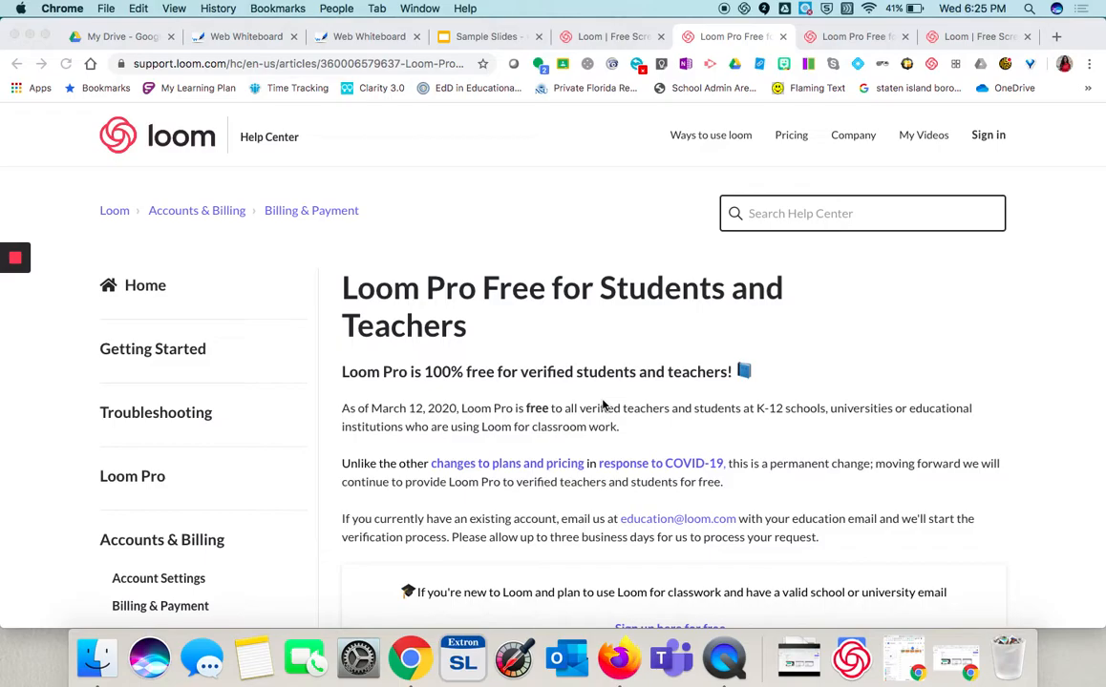
# - Scroll through the Loom Pro help article while recording
pyautogui.scroll(-5, 603, 406)
pyautogui.scroll(-4, 602, 405)
pyautogui.scroll(4, 602, 406)
pyautogui.scroll(5, 603, 405)
# - Switch to the Sample Slides presentation and step through Slide 1, Slide 2 and Slide 3
pyautogui.click(472, 45)
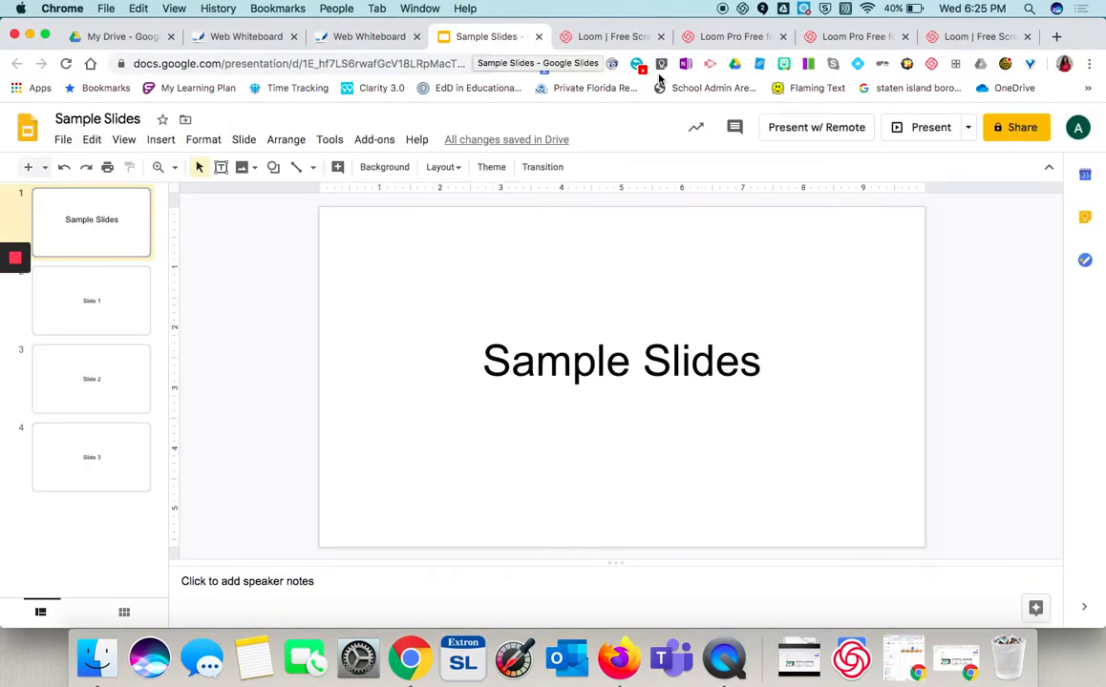
pyautogui.click(123, 298)
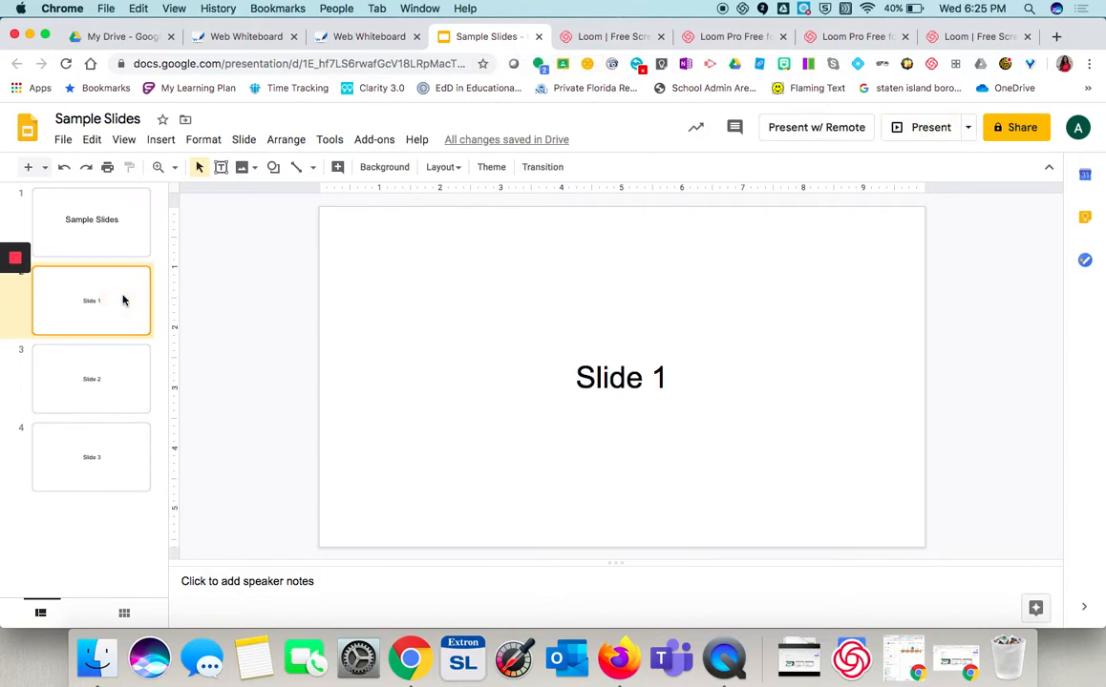
pyautogui.click(83, 382)
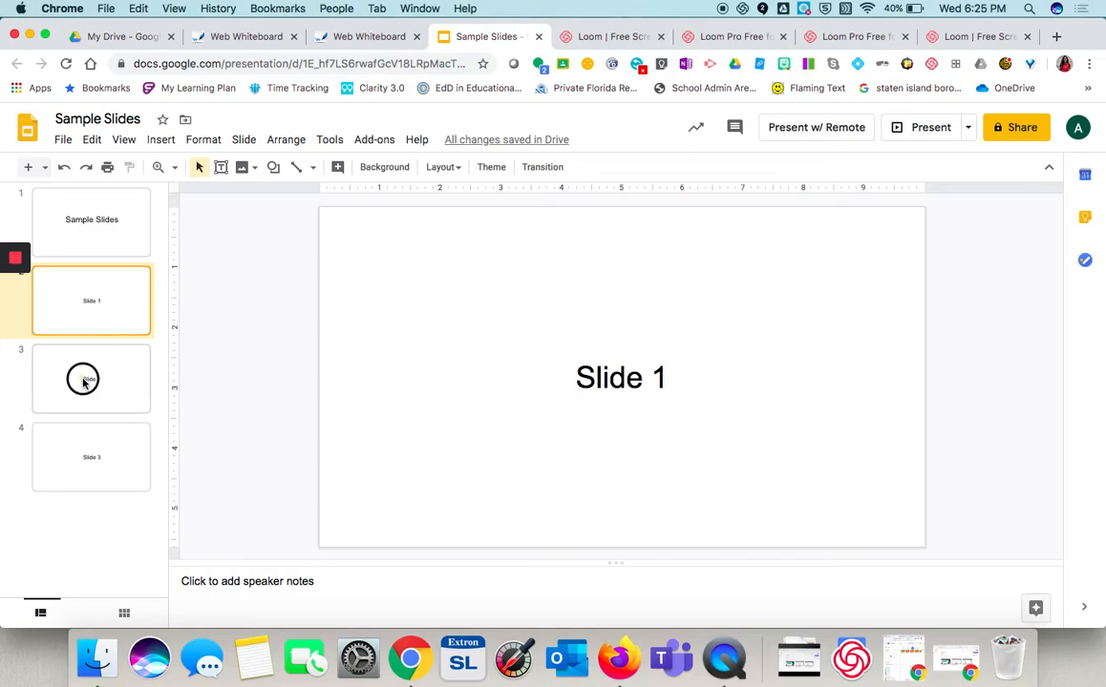
pyautogui.click(91, 440)
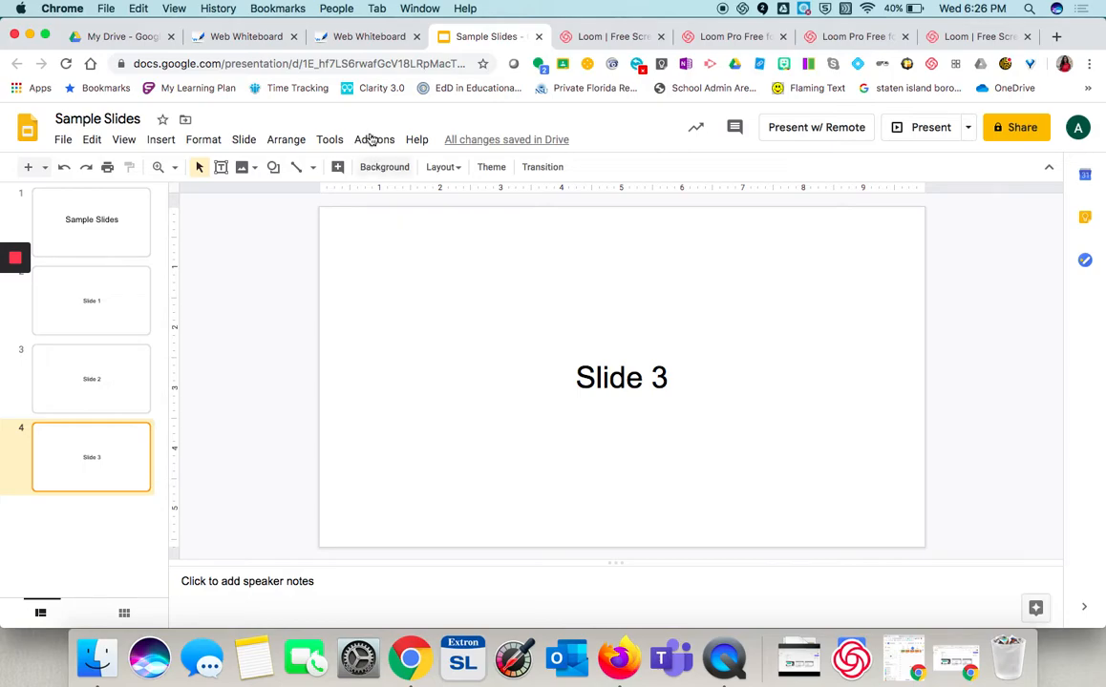
# - Open the shared web whiteboard and draw two wavy lines on it with the blue pen
pyautogui.click(363, 38)
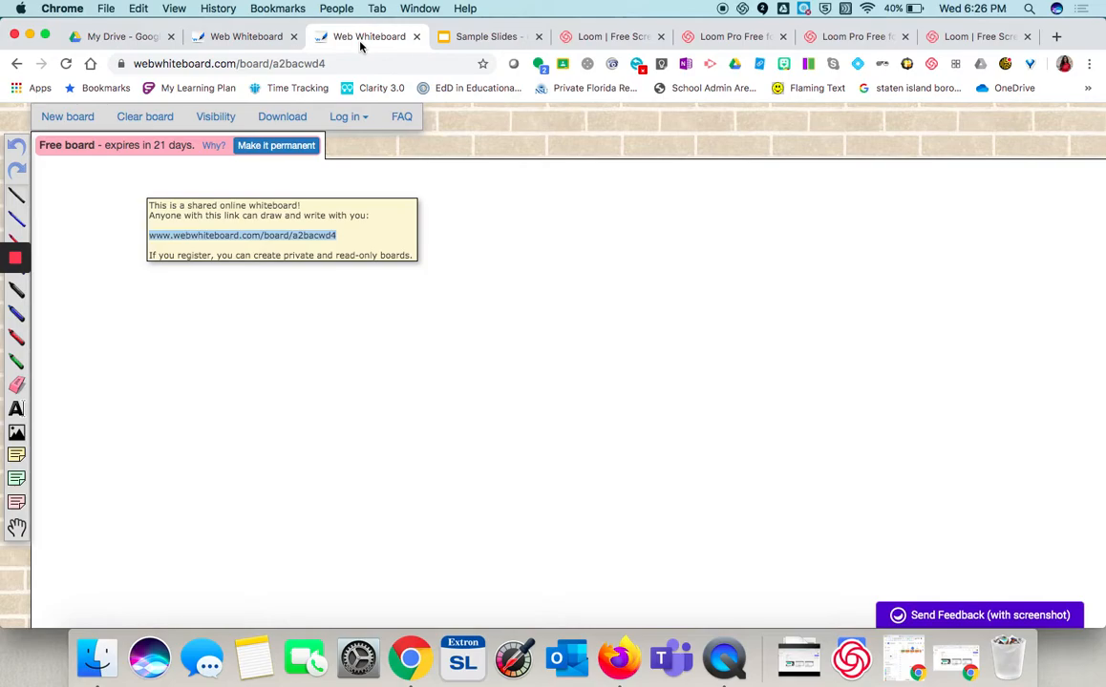
pyautogui.click(251, 39)
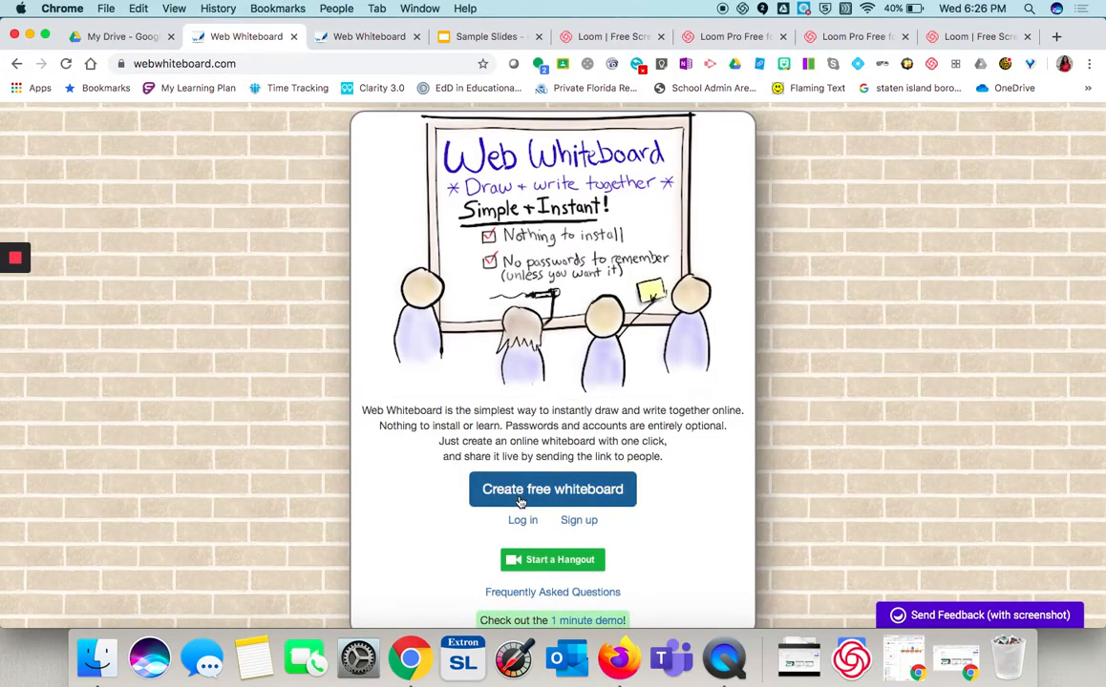
pyautogui.click(359, 41)
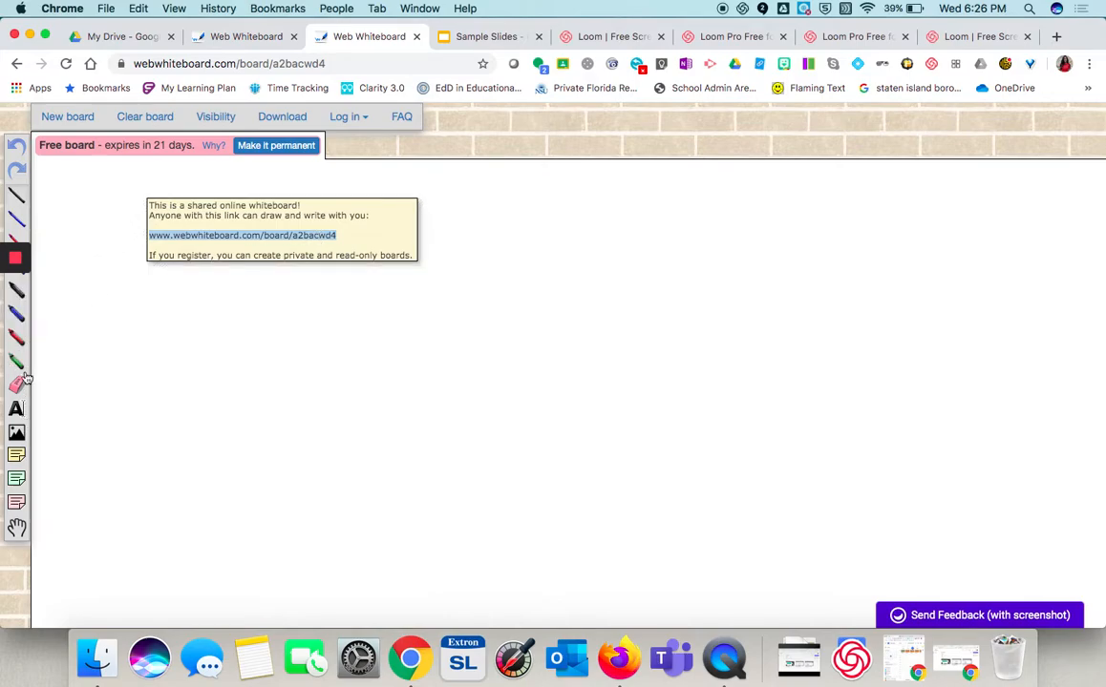
pyautogui.click(16, 219)
pyautogui.moveTo(247, 318); pyautogui.dragTo(447, 310)
pyautogui.moveTo(490, 346)
pyautogui.mouseDown()
pyautogui.moveTo(584, 318)
pyautogui.moveTo(638, 318)
pyautogui.mouseUp()
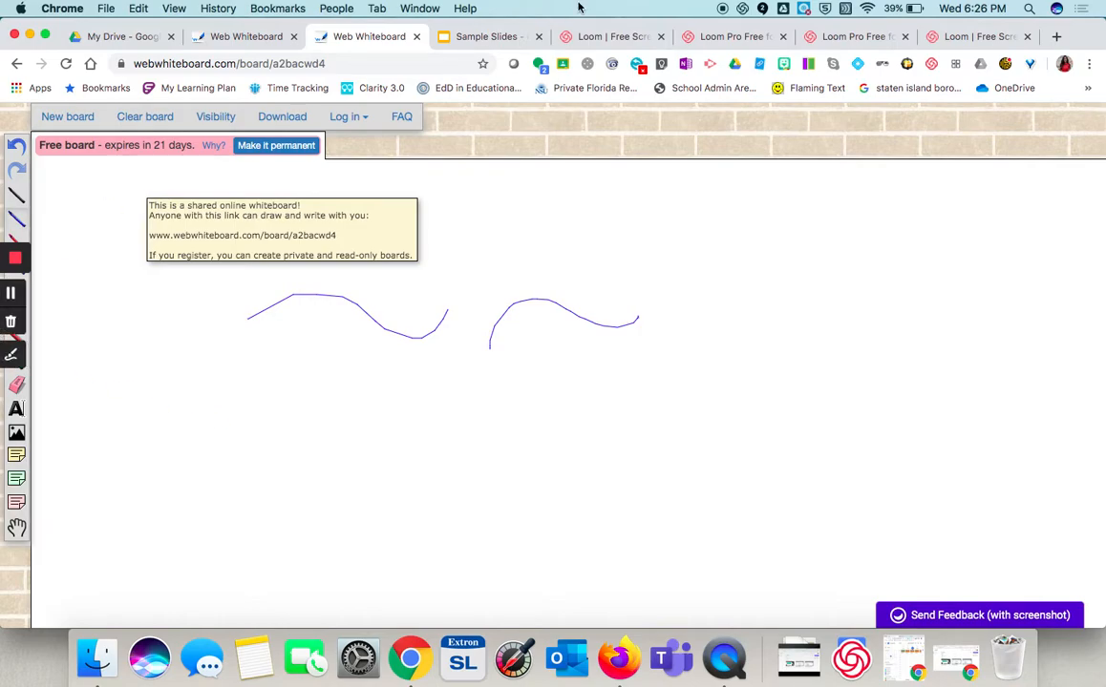
# - Return to the slides and annotate Slide 3 with two blue lines using the recorder's drawing tool, then finish drawing
pyautogui.click(485, 36)
pyautogui.moveTo(3, 313)
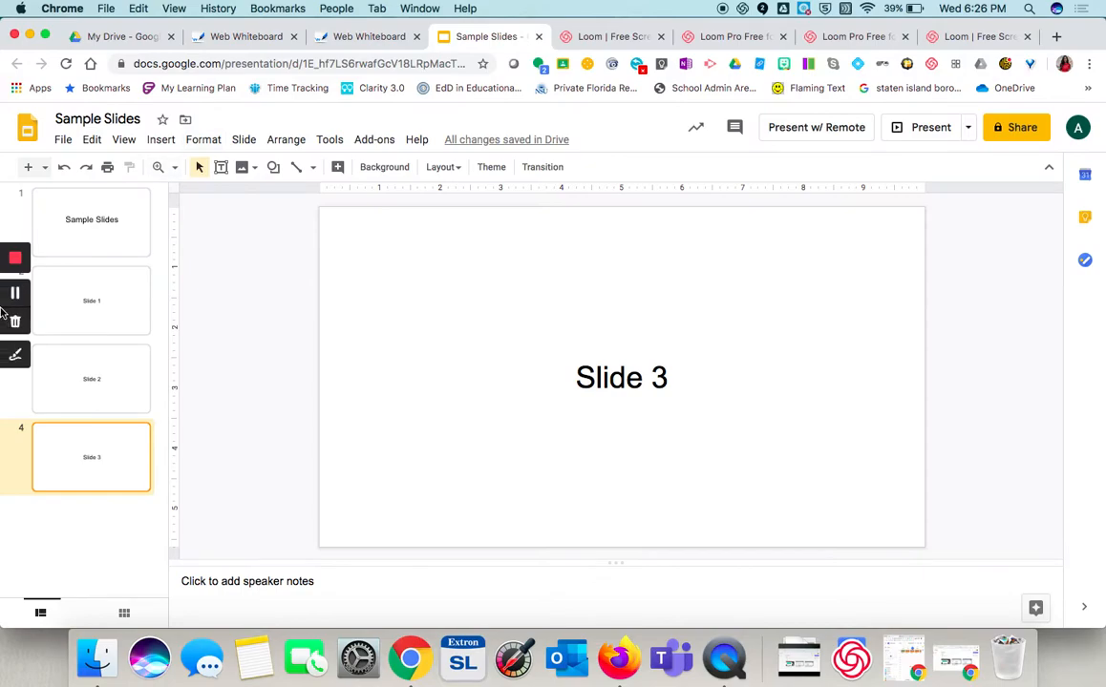
pyautogui.click(12, 357)
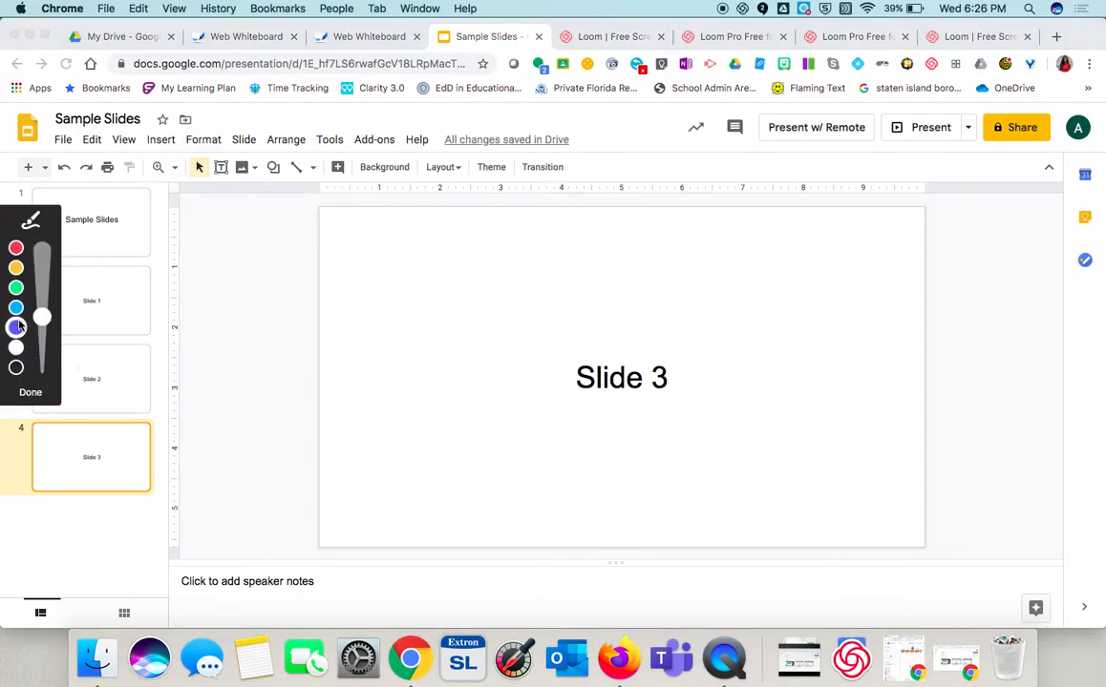
pyautogui.click(16, 327)
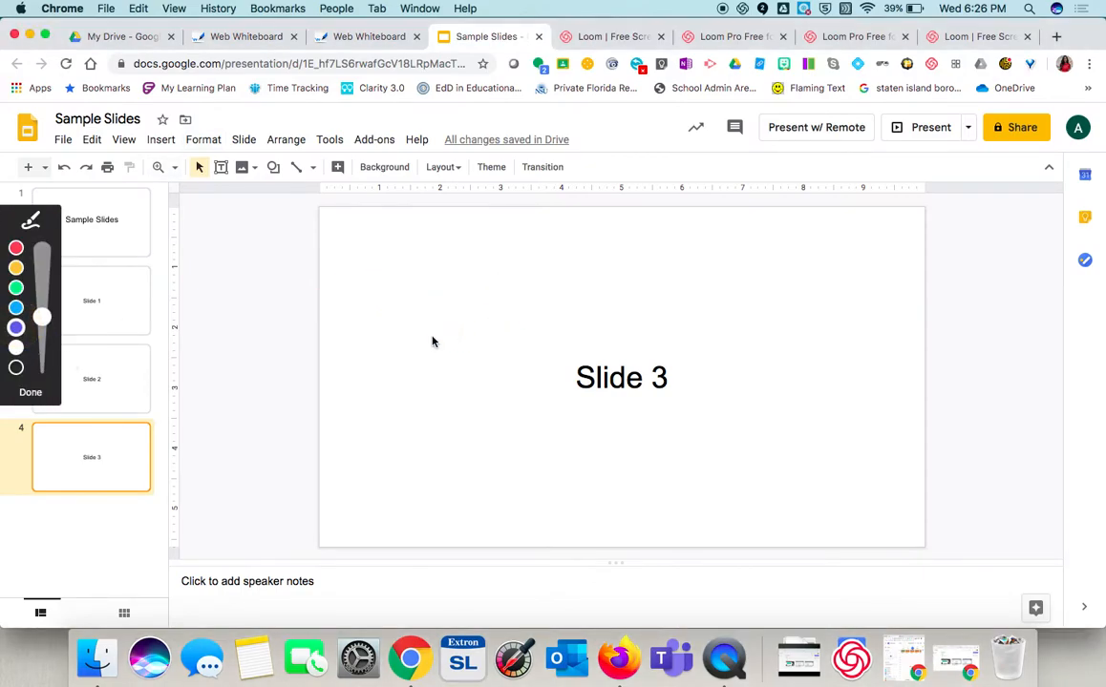
pyautogui.click(15, 307)
pyautogui.moveTo(245, 344); pyautogui.dragTo(405, 283)
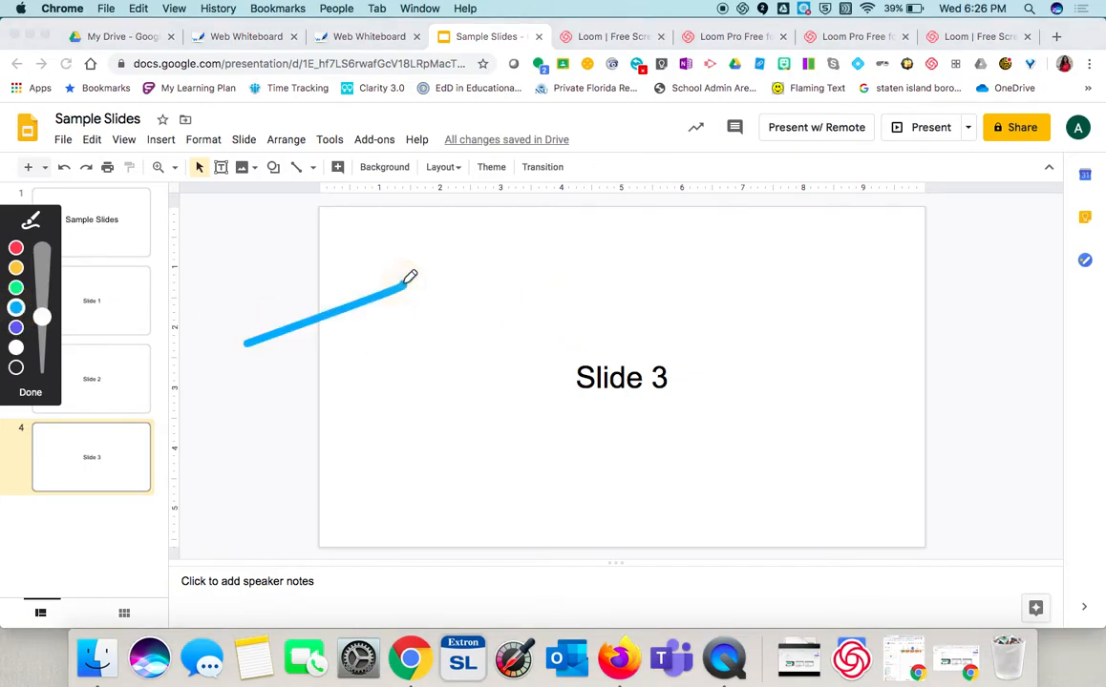
pyautogui.moveTo(197, 422); pyautogui.dragTo(313, 363)
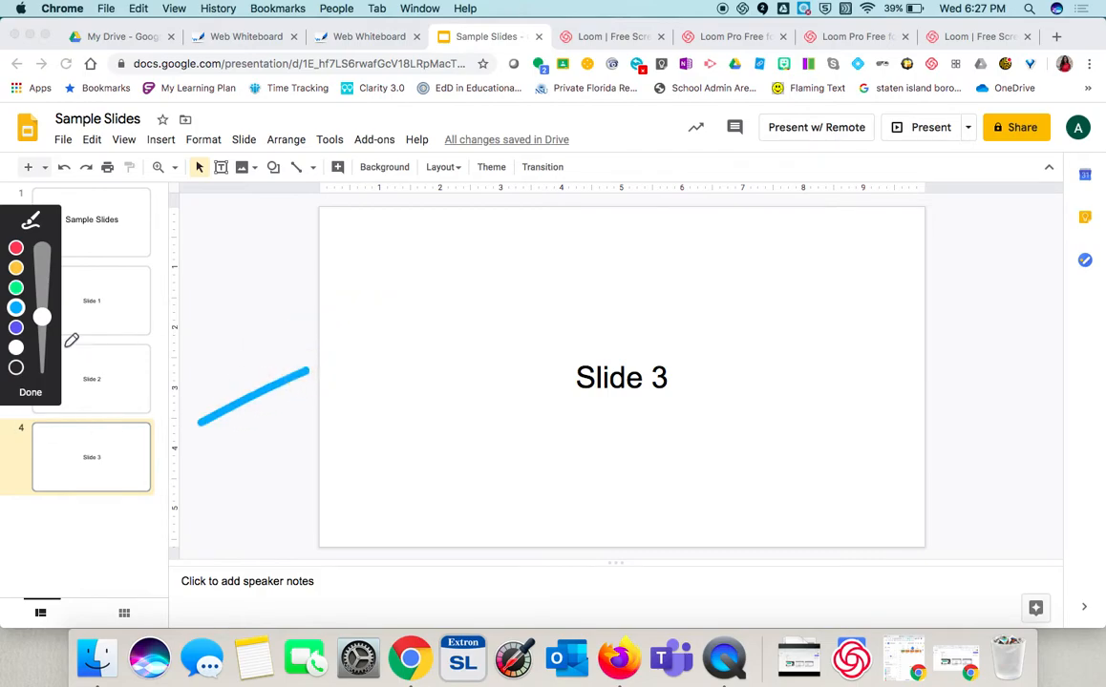
pyautogui.click(27, 398)
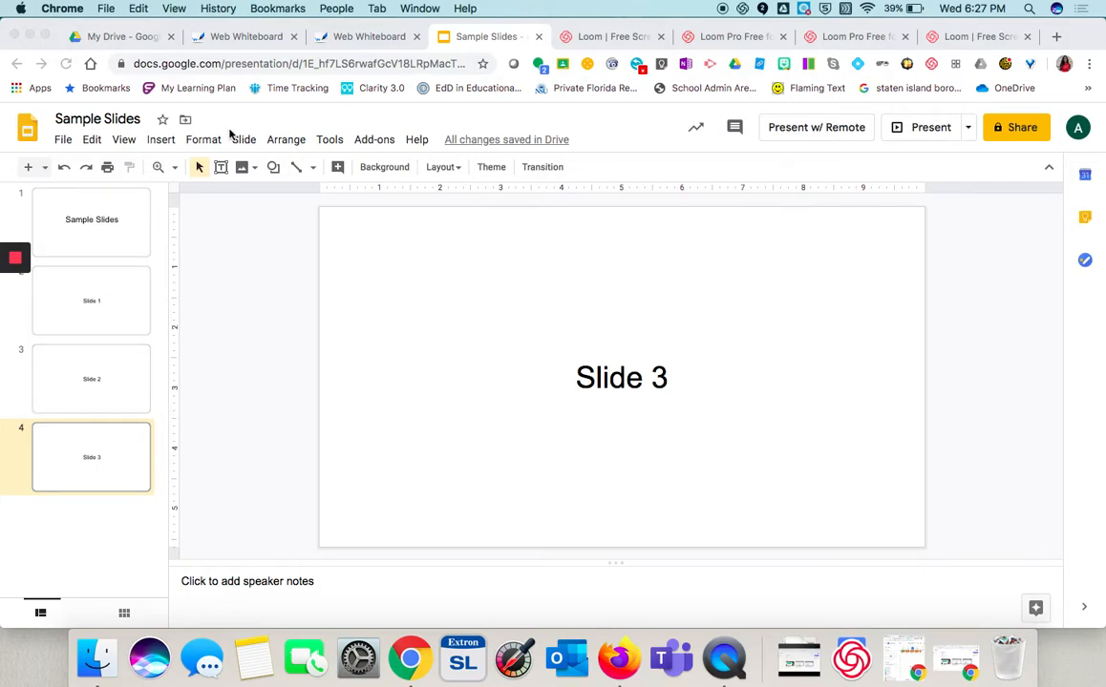
# - Stop the recording to open the video's share page
pyautogui.click(18, 257)
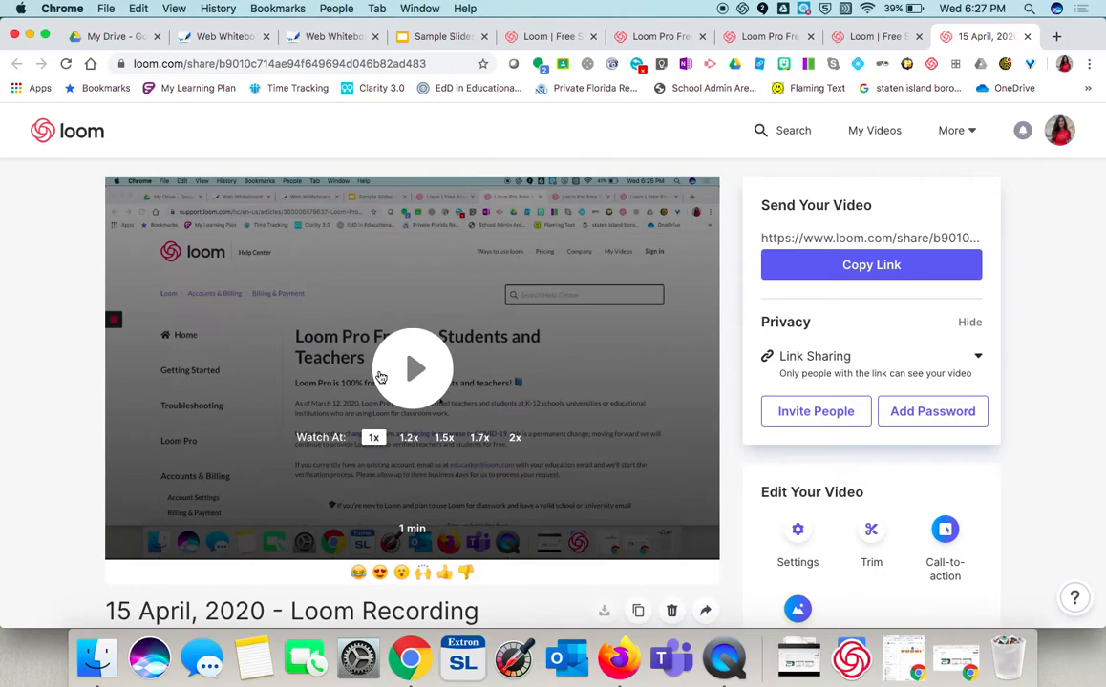
pyautogui.scroll(-2, 380, 378)
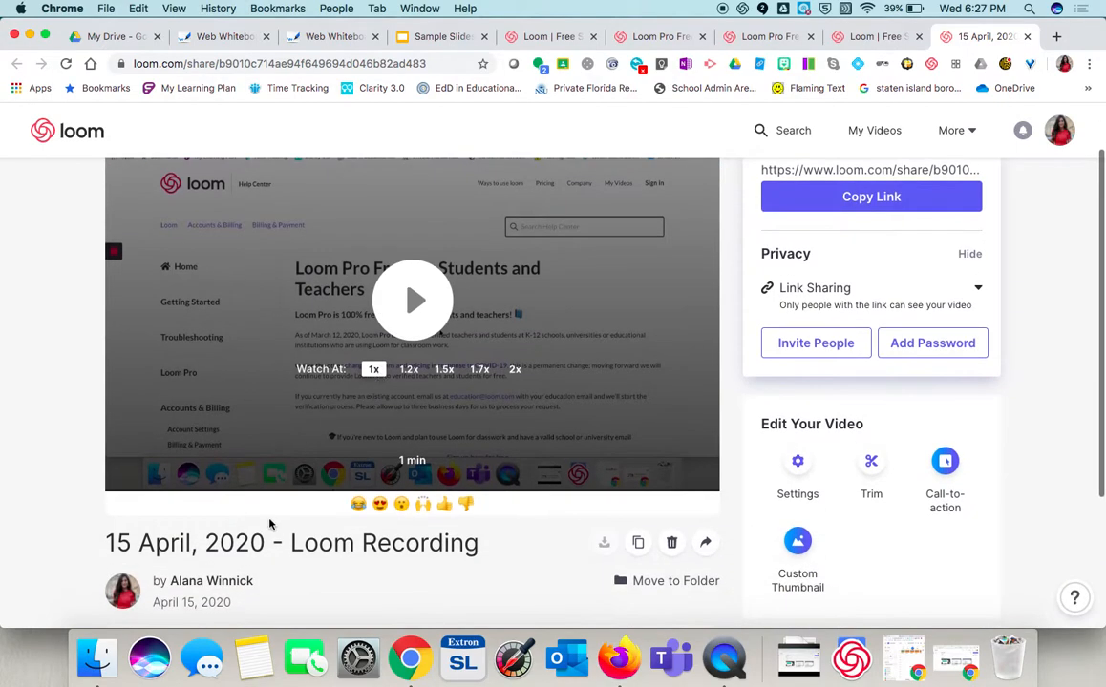
# - Rename the recorded video as Loom Tutorial
pyautogui.click(298, 545)
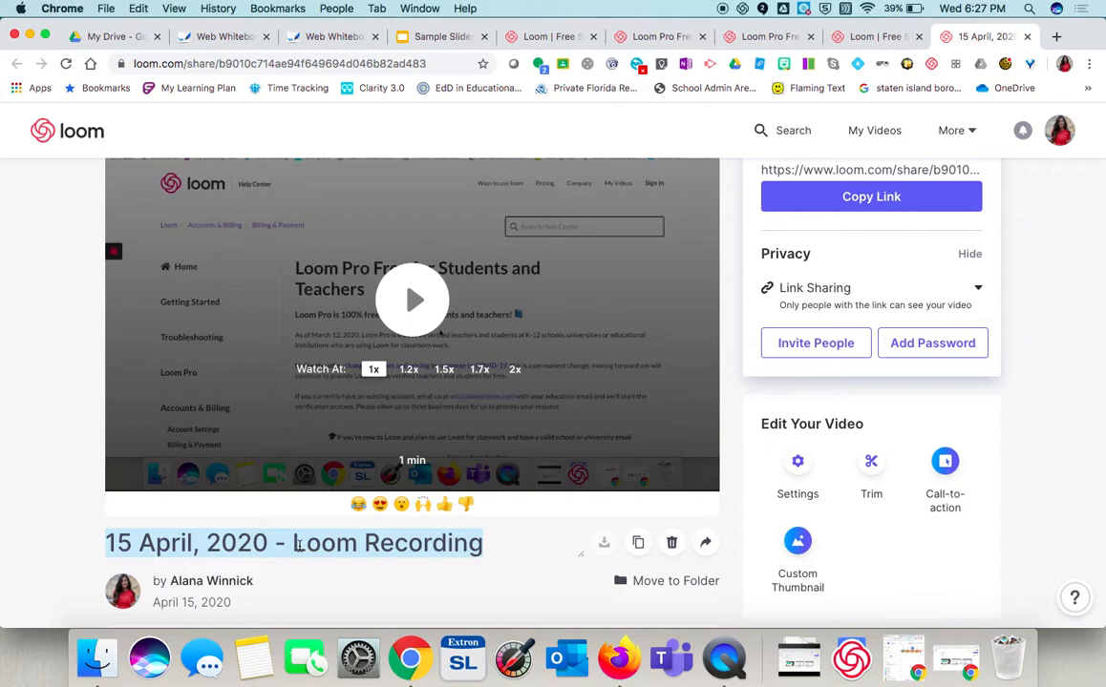
pyautogui.write('Loo')
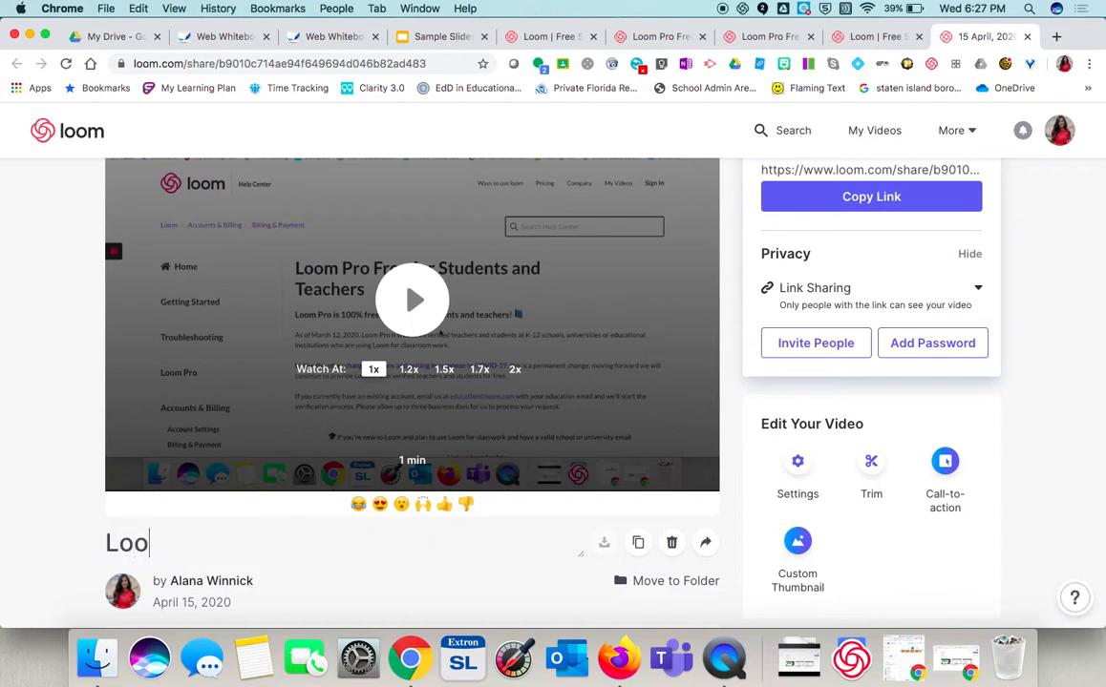
pyautogui.write('m Tutorial')
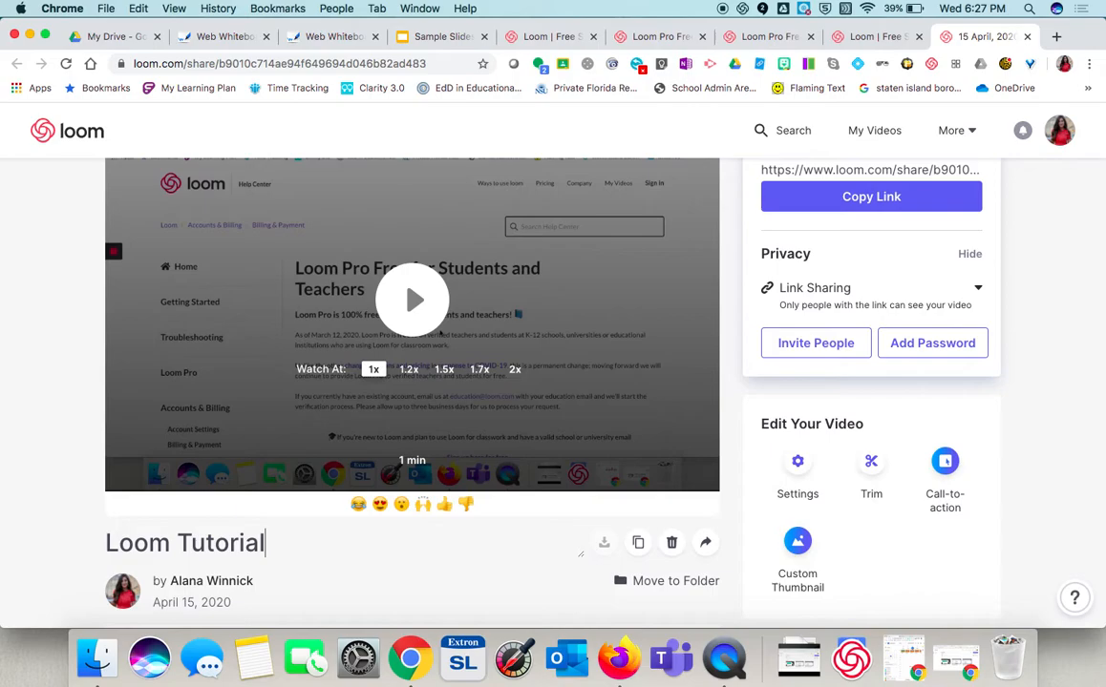
# - Open the Call-to-action editor for the video
pyautogui.scroll(-2, 240, 491)
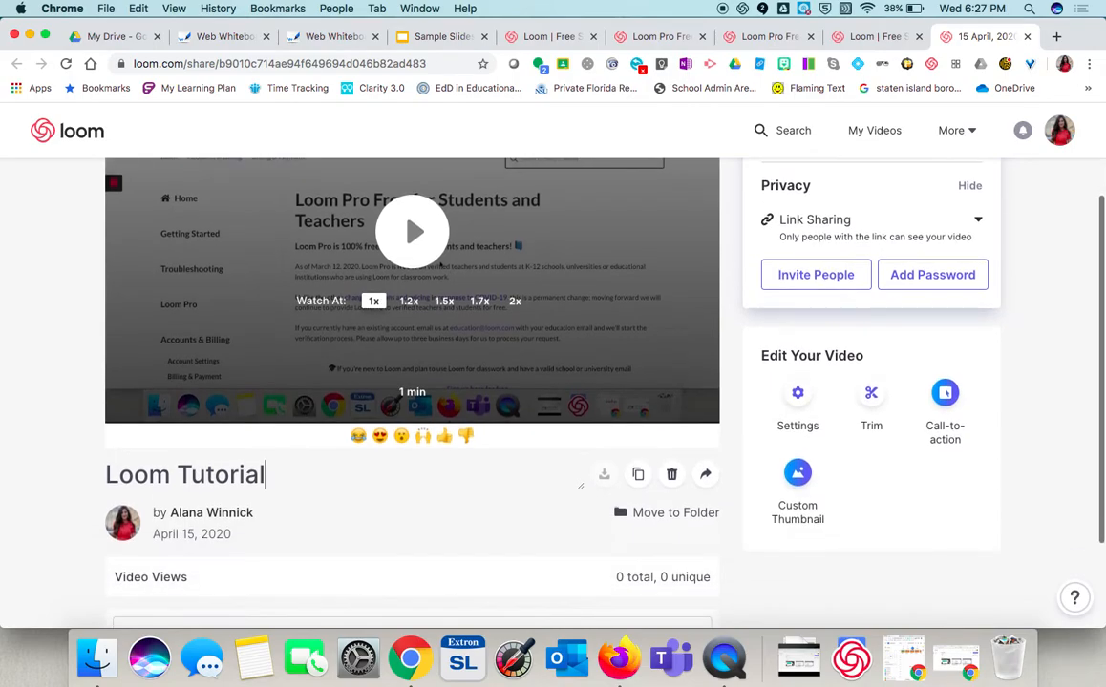
pyautogui.scroll(-2, 675, 516)
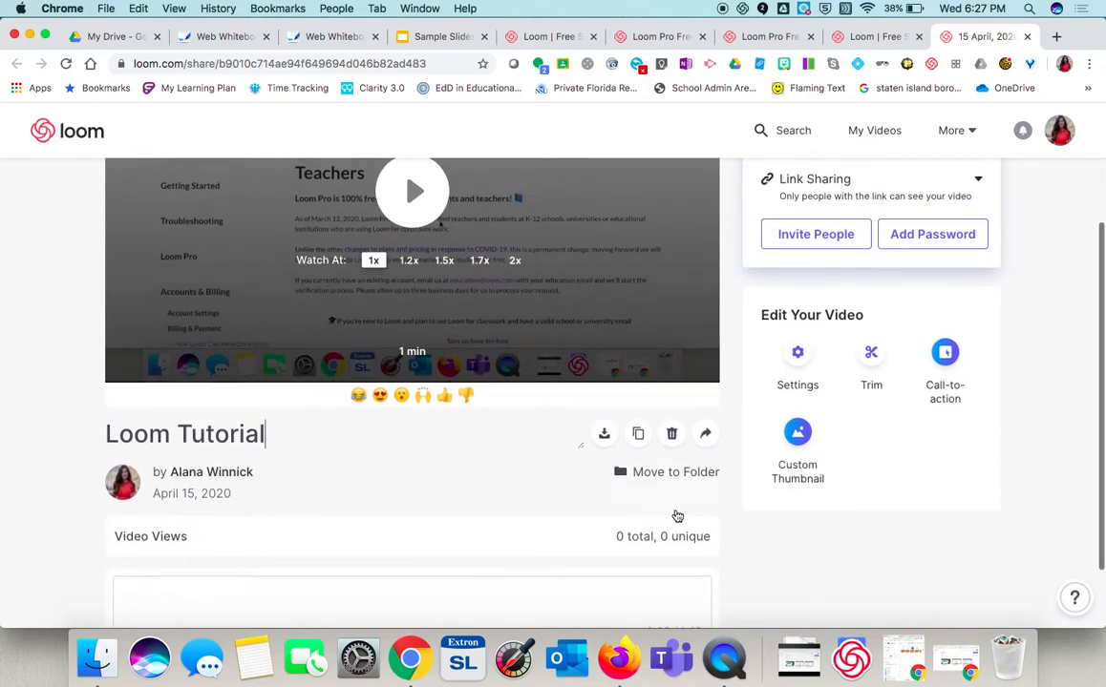
pyautogui.scroll(3, 675, 516)
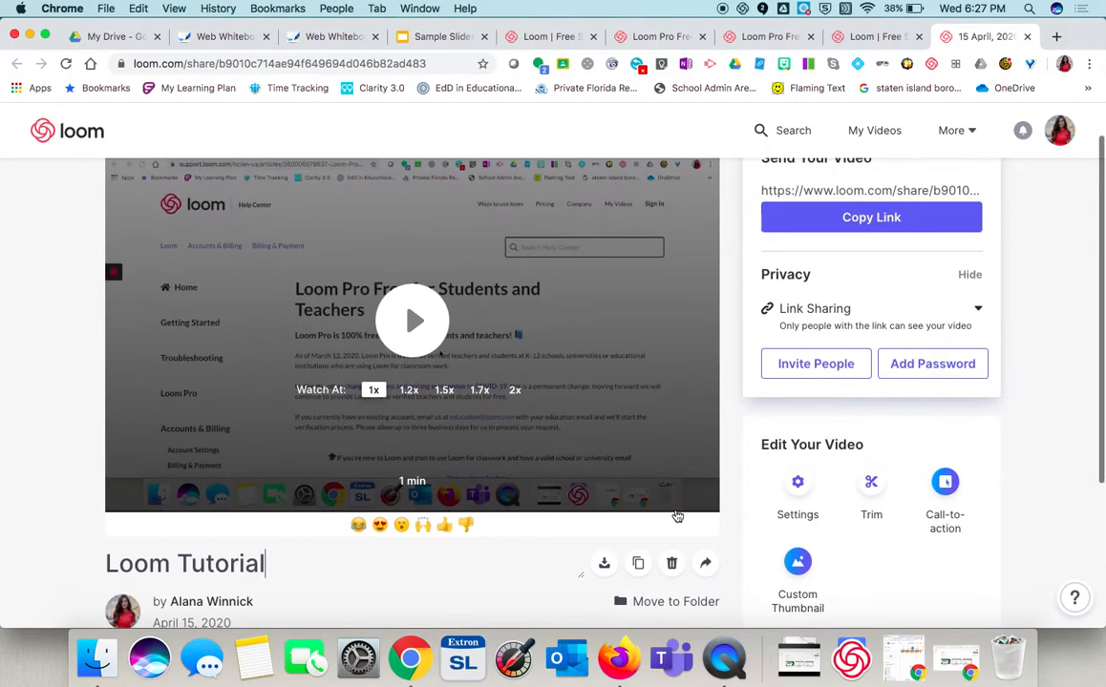
pyautogui.scroll(-3, 683, 511)
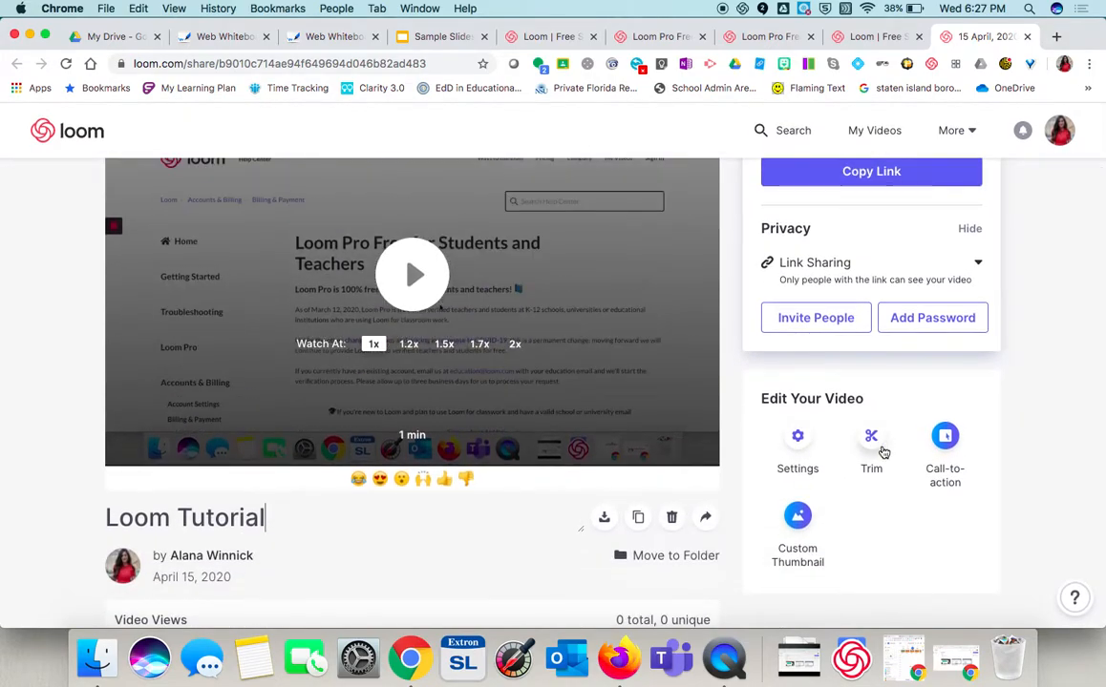
pyautogui.click(940, 451)
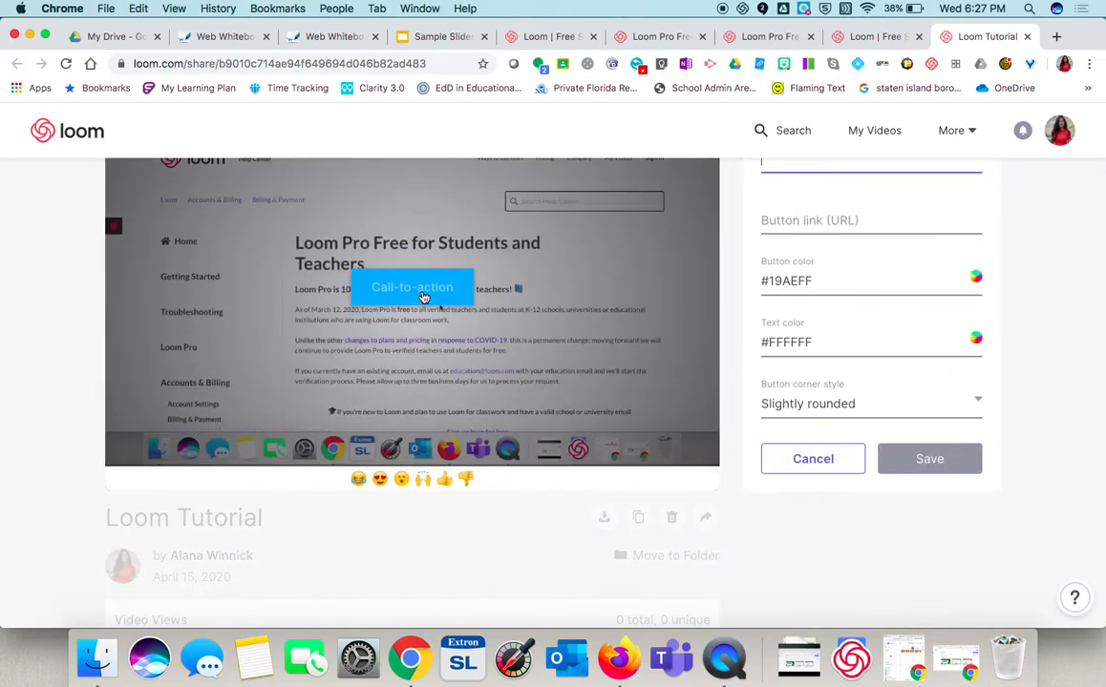
# - Create a call-to-action button with the text Form linking to google.com and save it
pyautogui.click(424, 296)
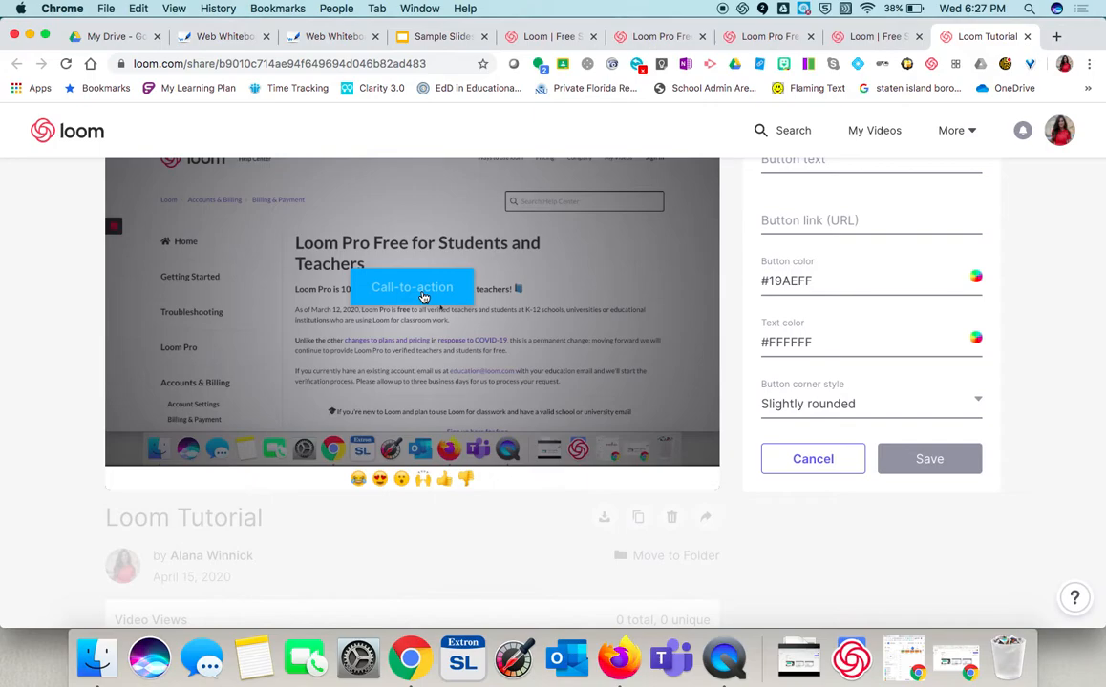
pyautogui.scroll(2, 797, 305)
pyautogui.click(783, 311)
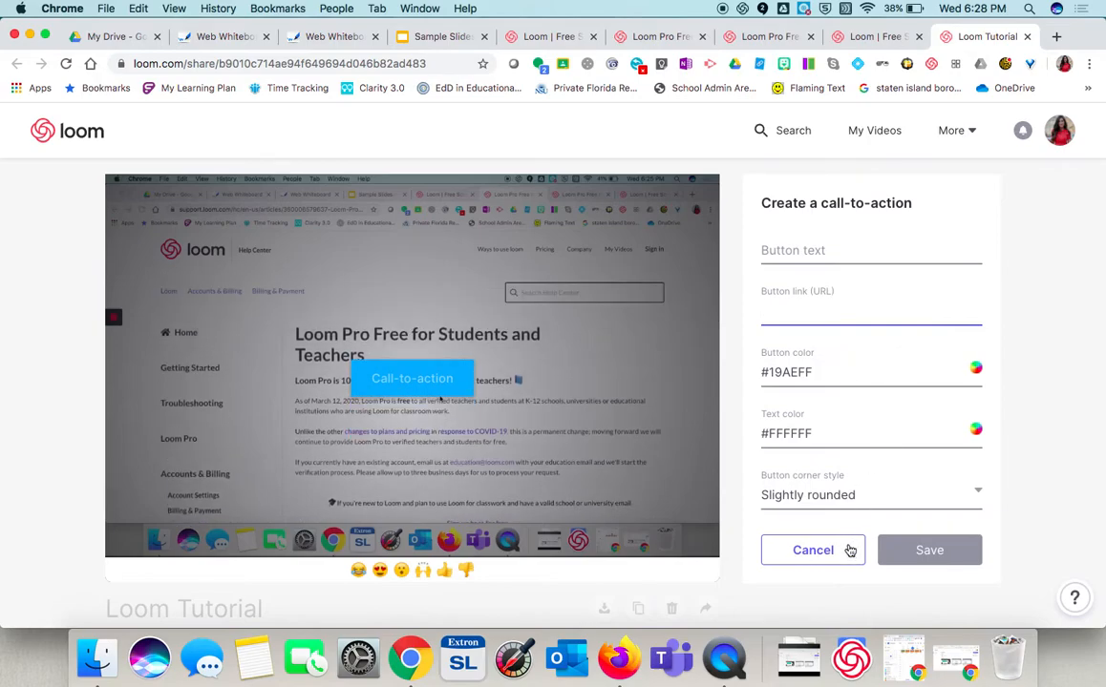
pyautogui.write('google.com')
pyautogui.click(767, 252)
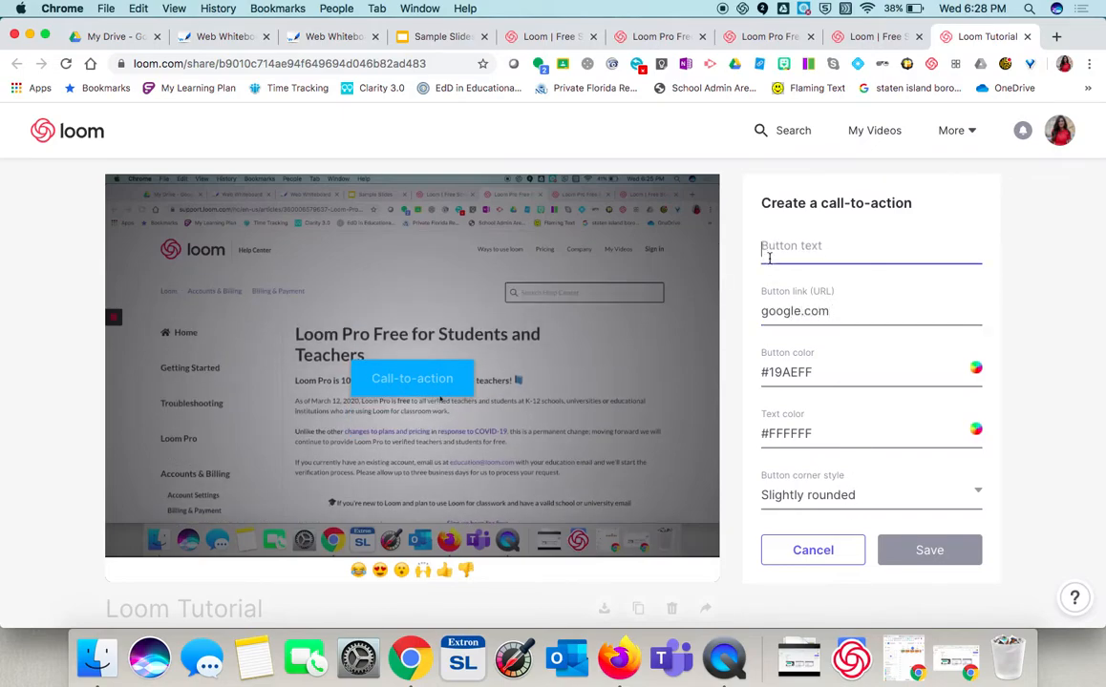
pyautogui.write('Form')
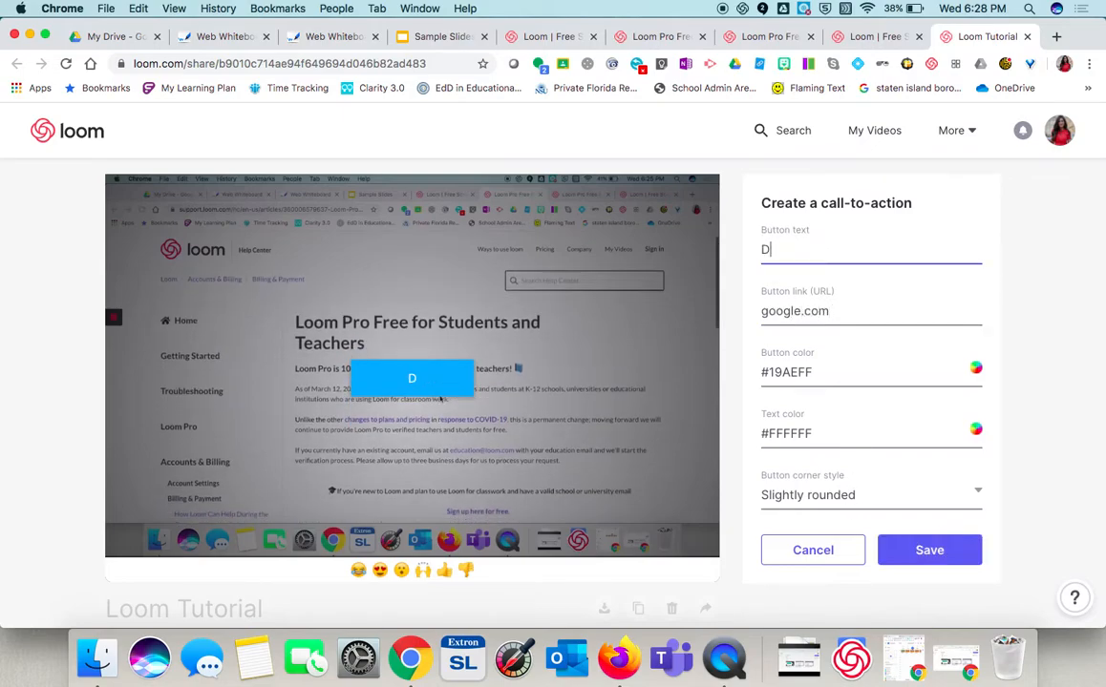
pyautogui.click(929, 550)
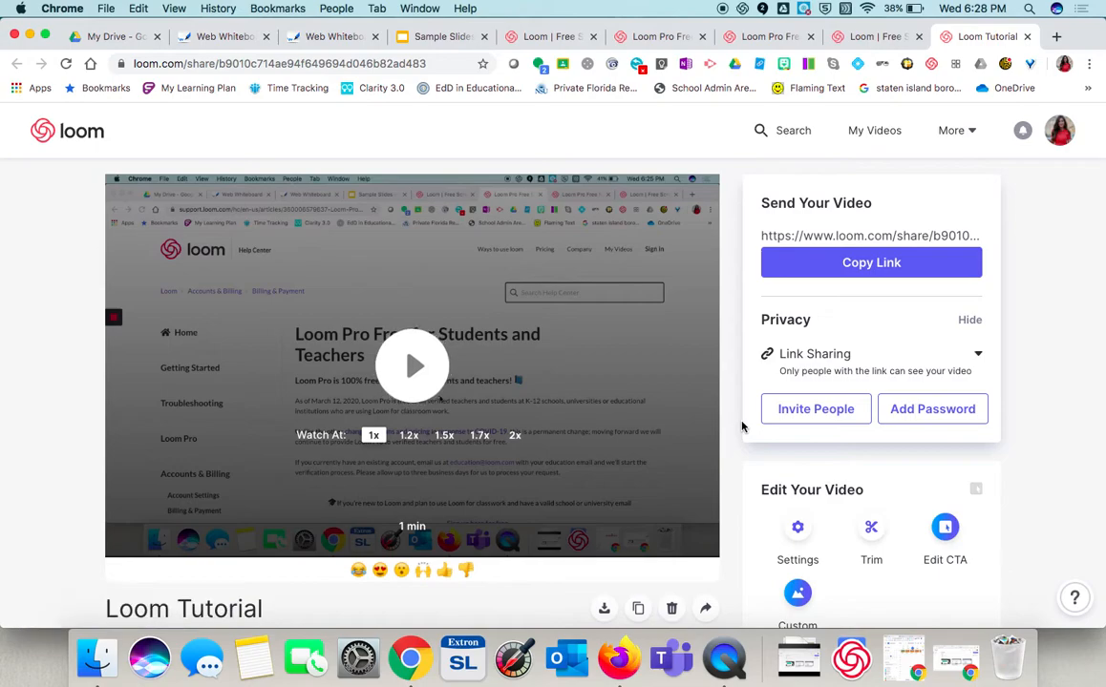
# - Open the video's privacy sharing options and close them without changing anything
pyautogui.scroll(-1, 742, 427)
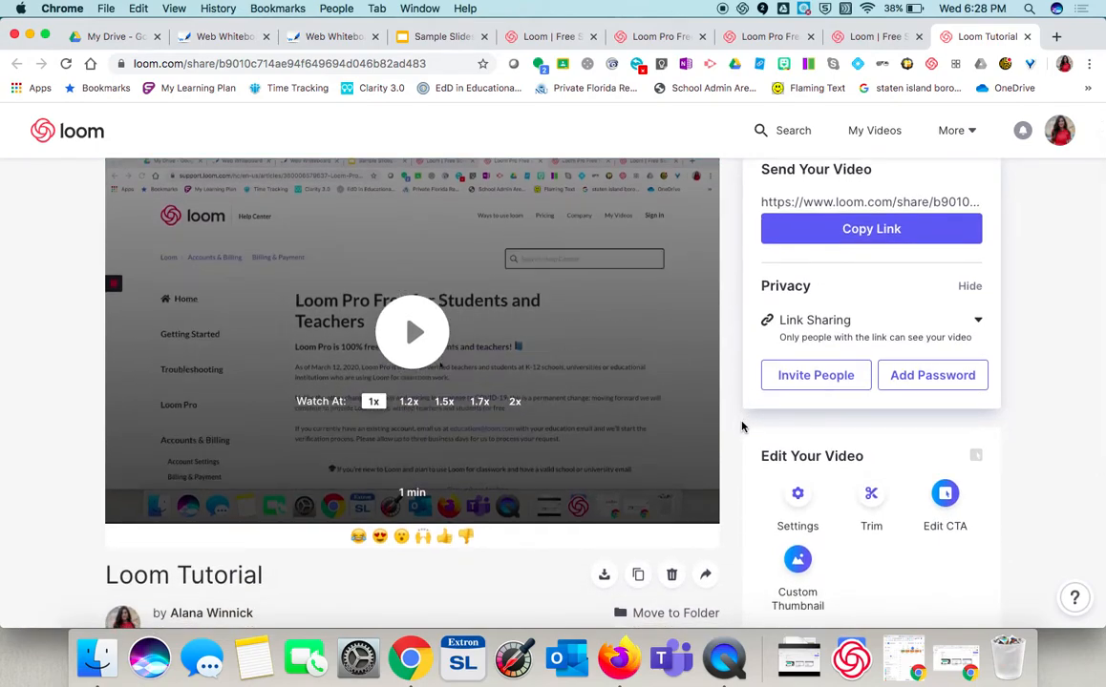
pyautogui.scroll(-1, 741, 427)
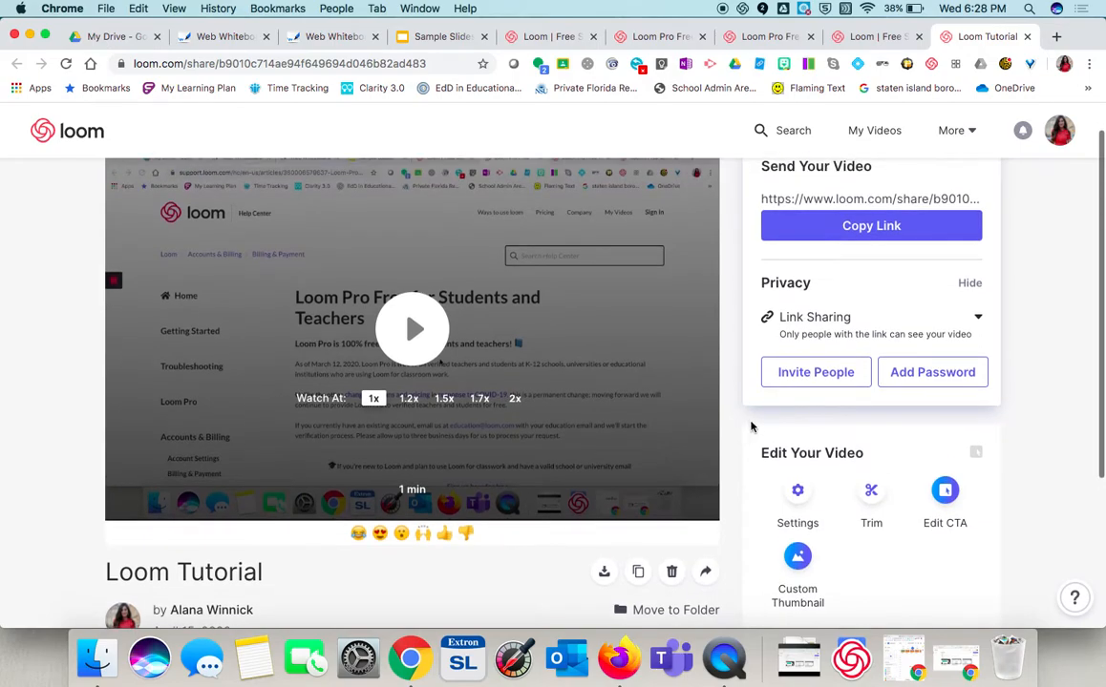
pyautogui.click(832, 325)
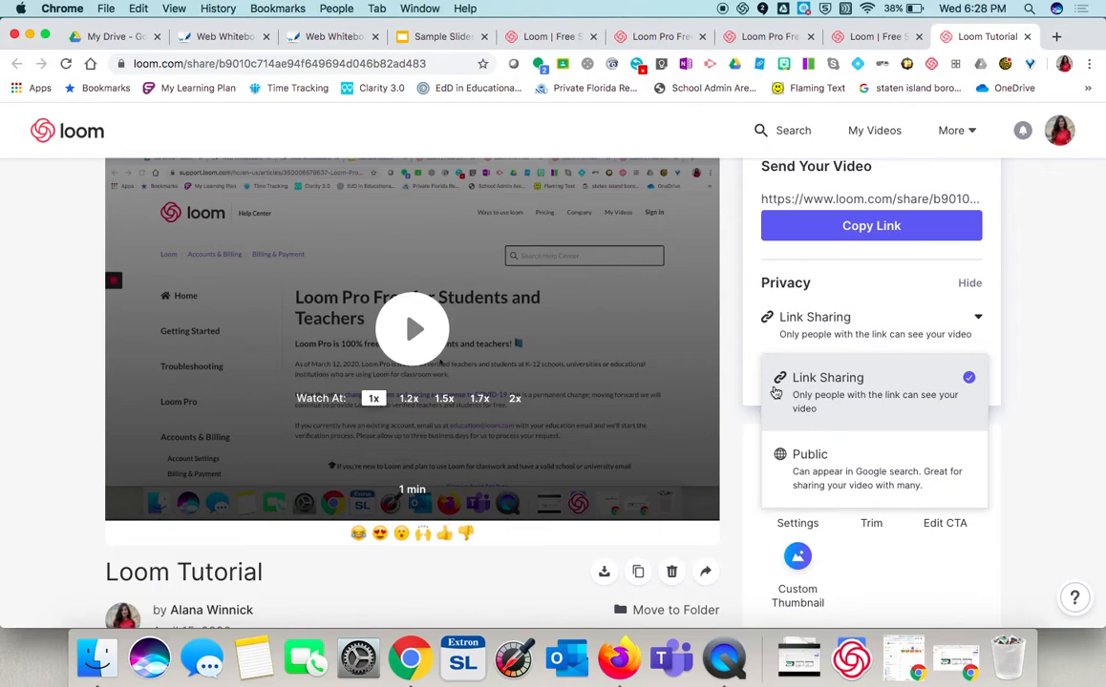
pyautogui.click(816, 346)
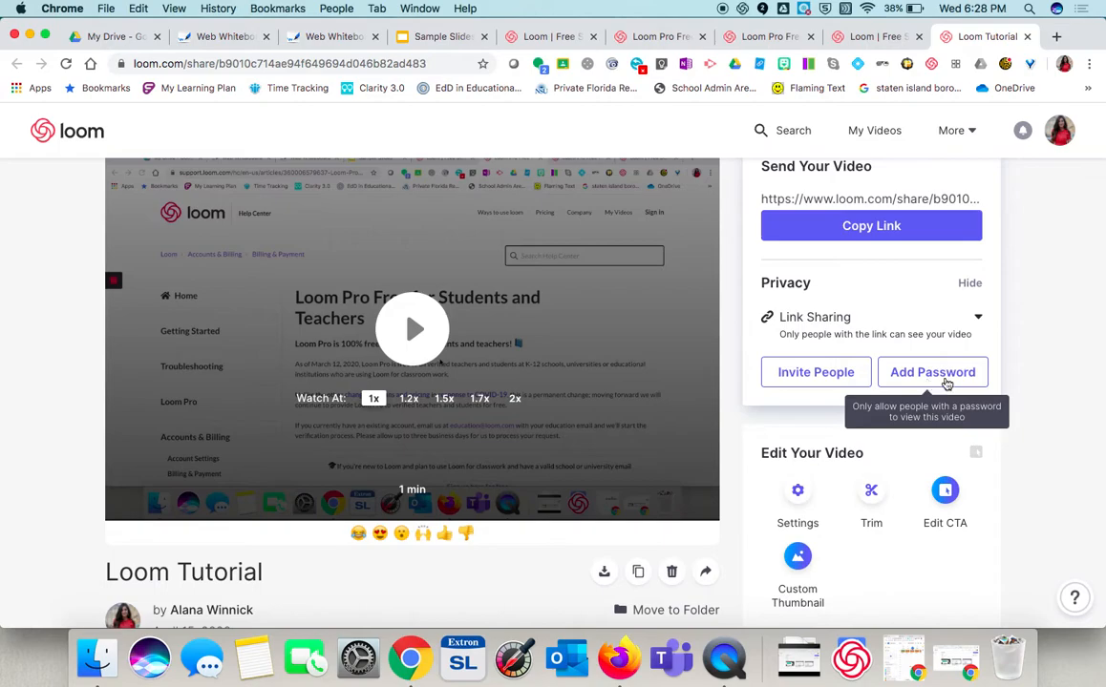
# - Try turning off comments and emoji reactions in the video settings, then cancel the settings
pyautogui.scroll(-2, 958, 382)
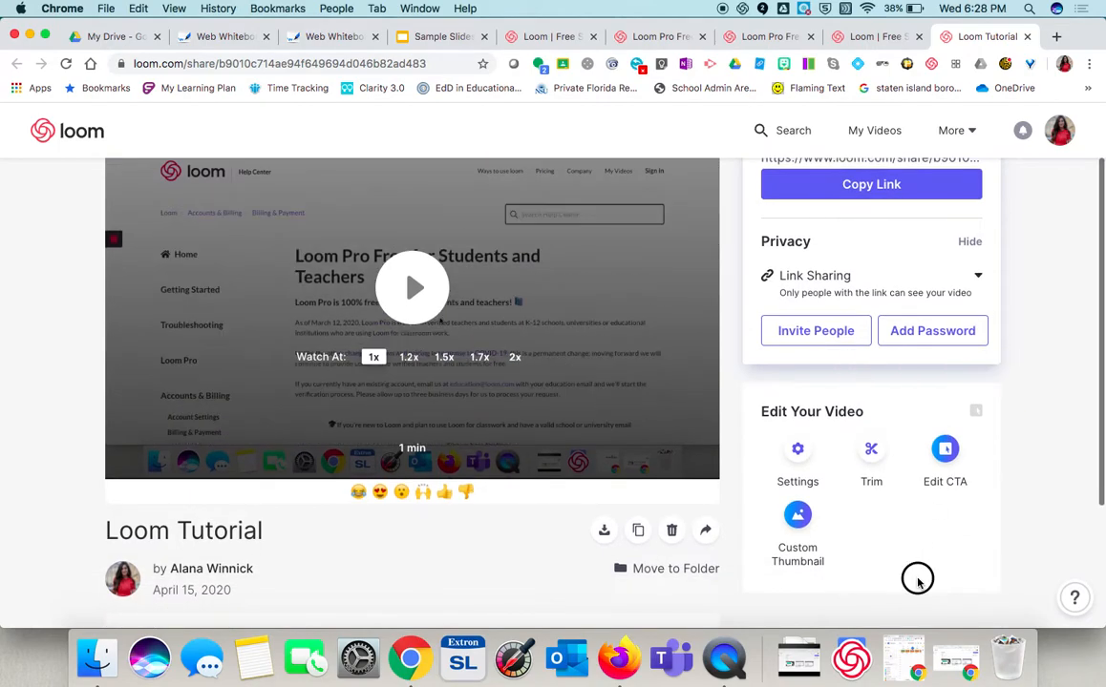
pyautogui.click(797, 450)
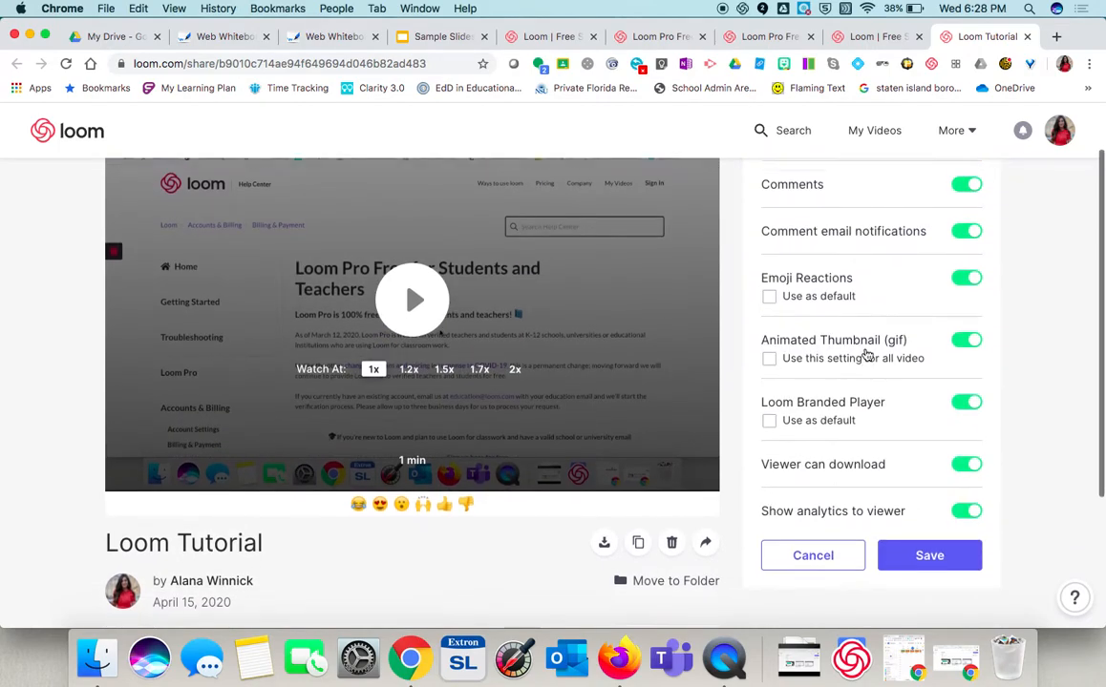
pyautogui.scroll(2, 864, 353)
pyautogui.click(965, 222)
pyautogui.click(967, 316)
pyautogui.scroll(-1, 961, 333)
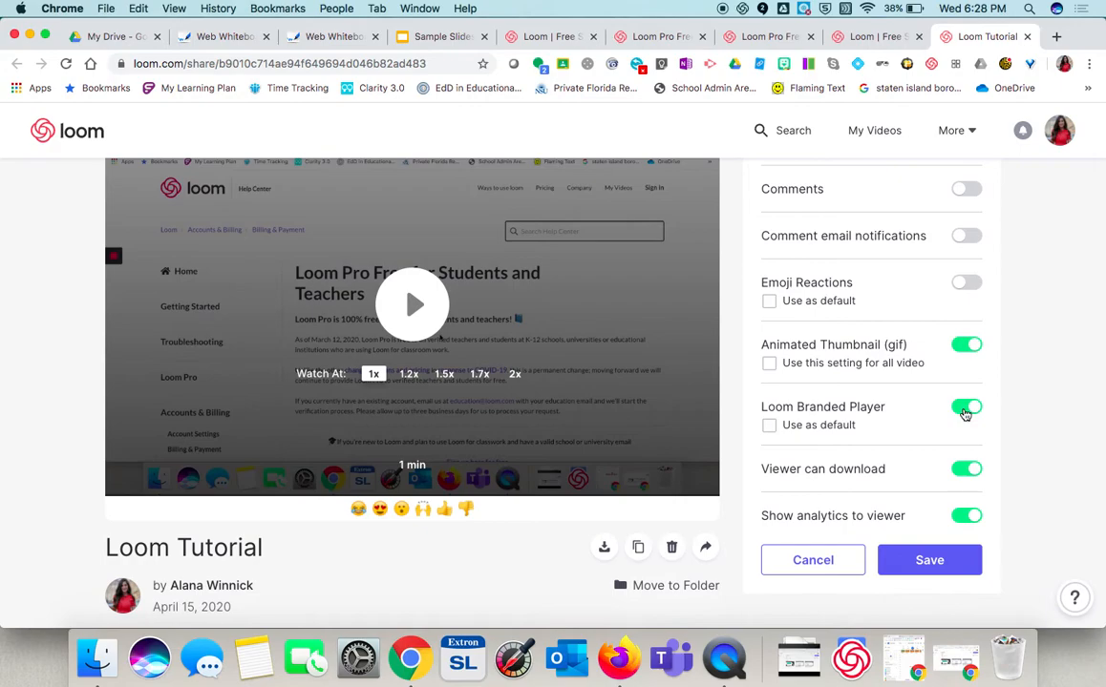
pyautogui.scroll(-2, 945, 371)
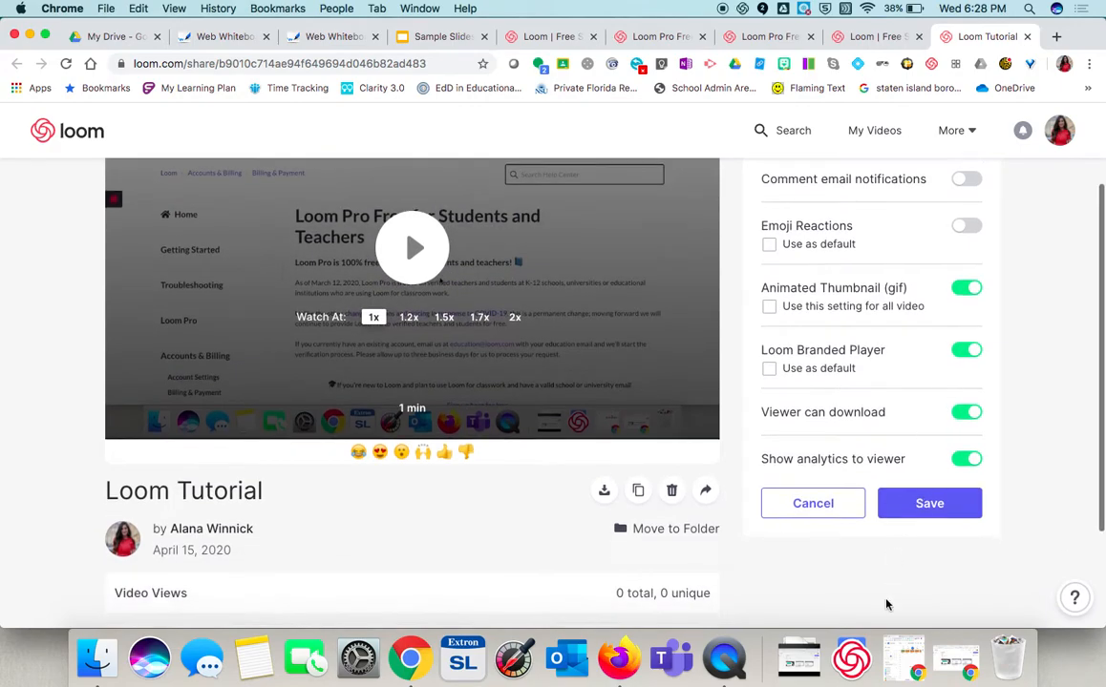
pyautogui.click(833, 504)
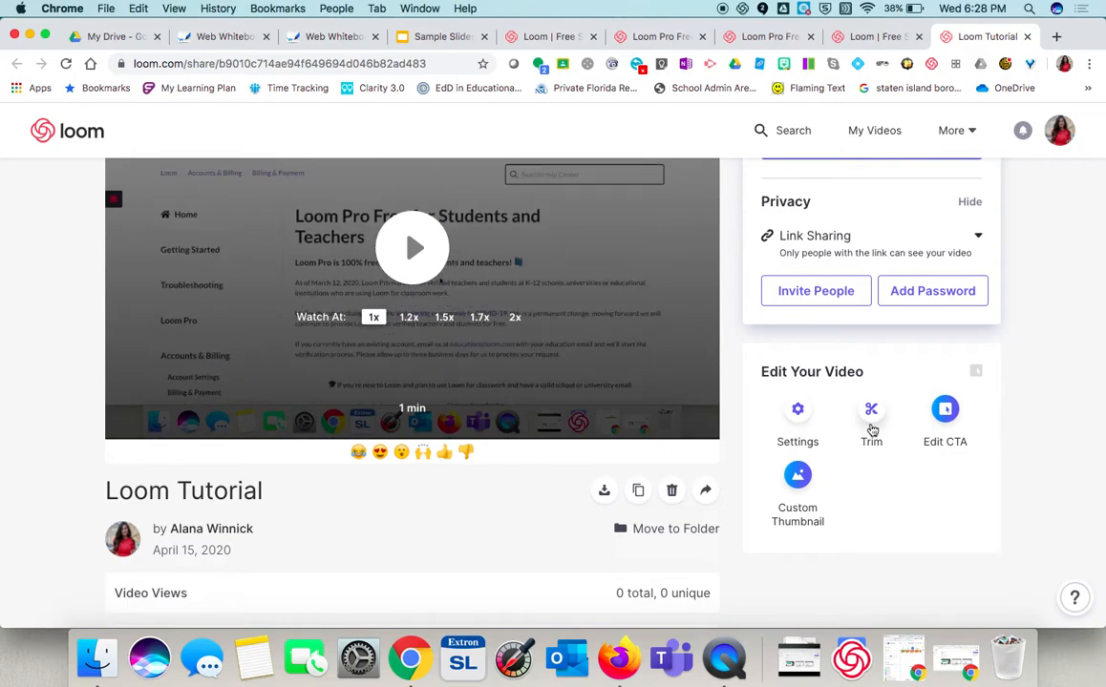
# - Reopen the call-to-action editor to review the saved Form button, then cancel it
pyautogui.click(945, 450)
pyautogui.scroll(-3, 925, 509)
pyautogui.scroll(2, 925, 509)
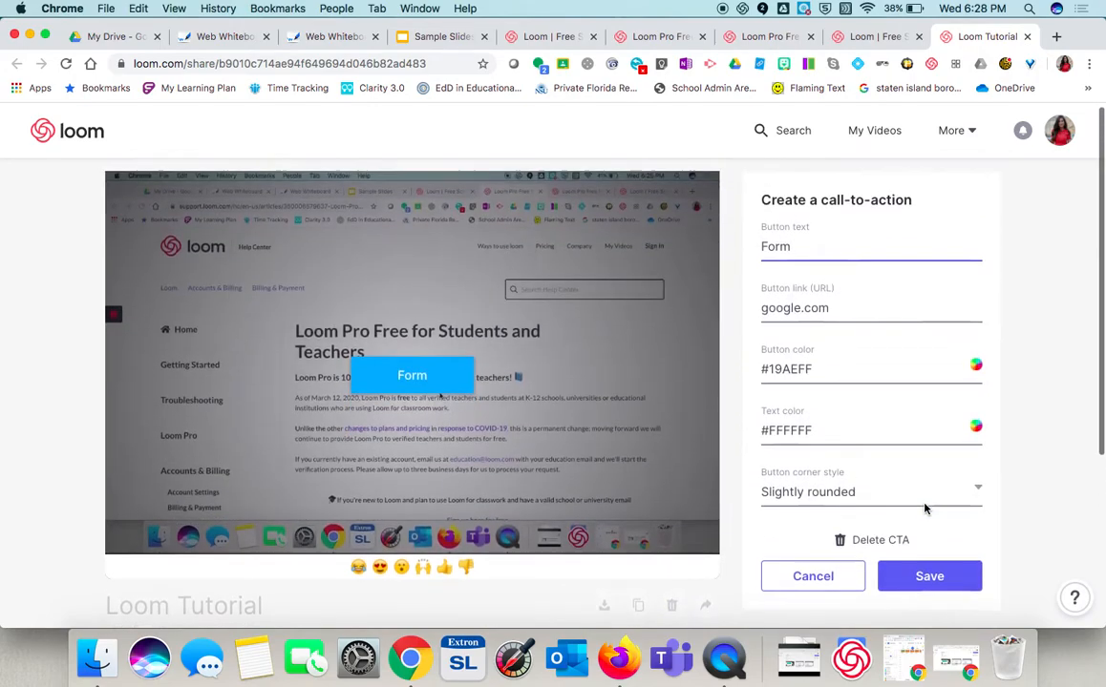
pyautogui.scroll(-2, 876, 460)
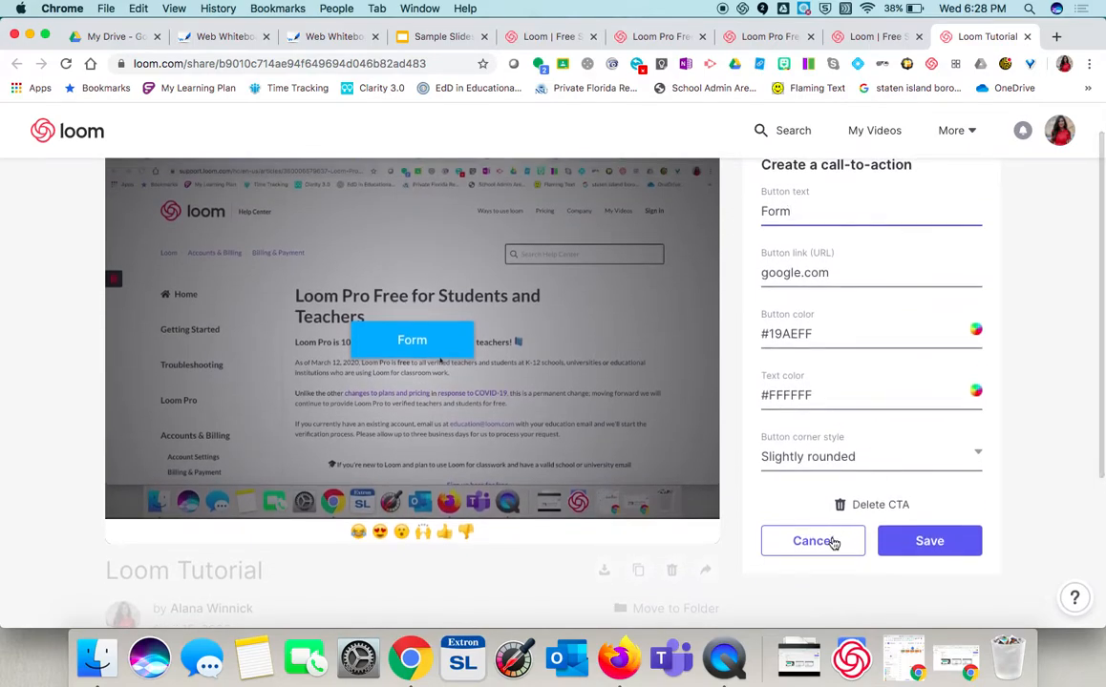
pyautogui.click(832, 541)
# - Open the custom thumbnail upload panel for the video and cancel it
pyautogui.scroll(-2, 853, 506)
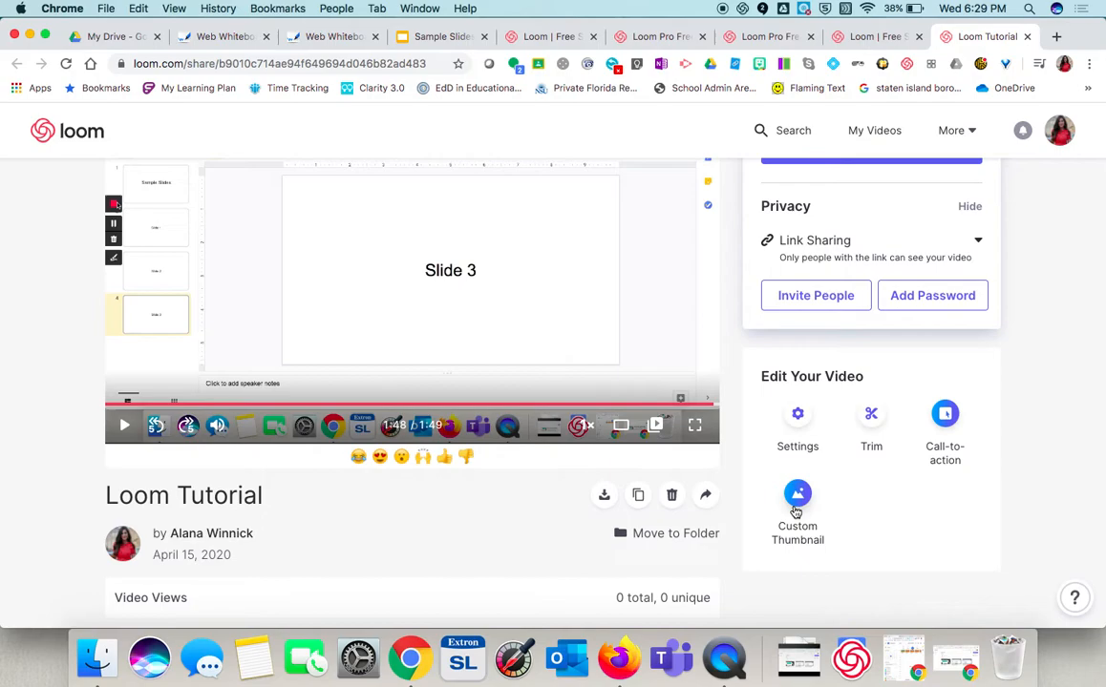
pyautogui.scroll(-2, 796, 513)
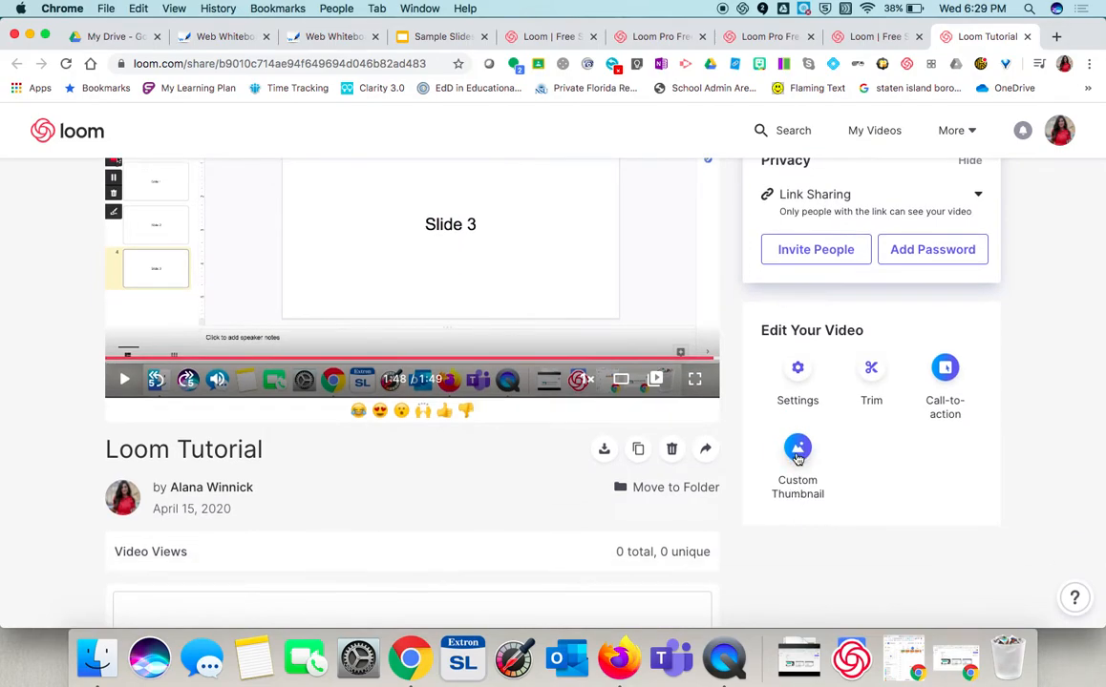
pyautogui.click(796, 458)
pyautogui.scroll(3, 796, 457)
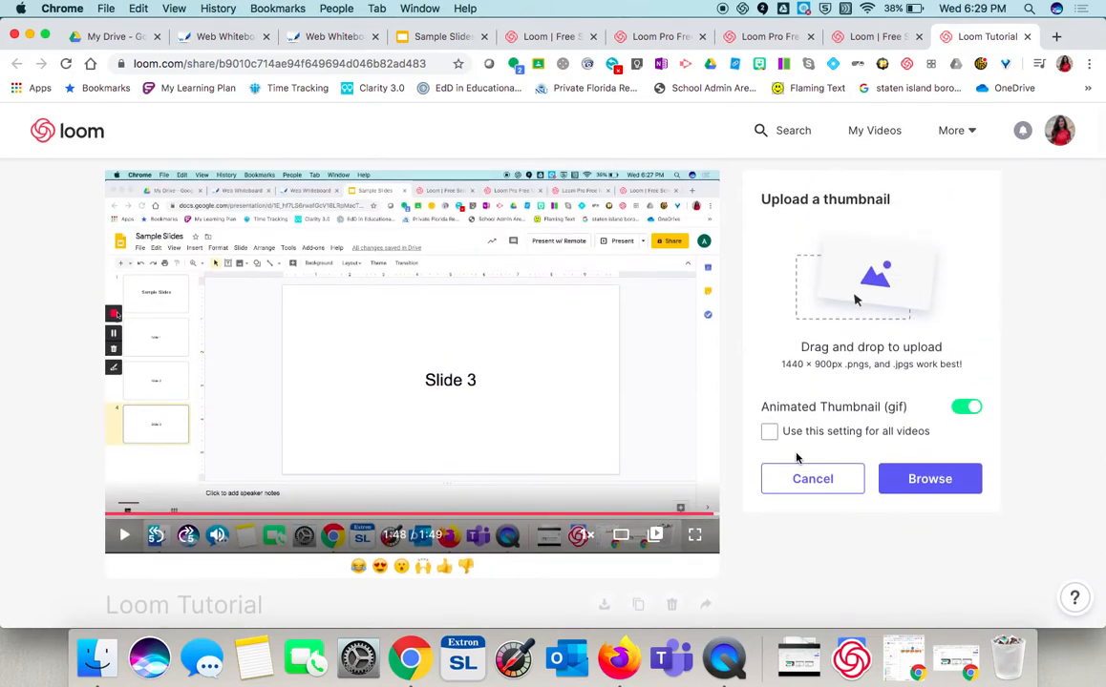
pyautogui.click(802, 484)
# - Copy the video's share link
pyautogui.scroll(-3, 783, 607)
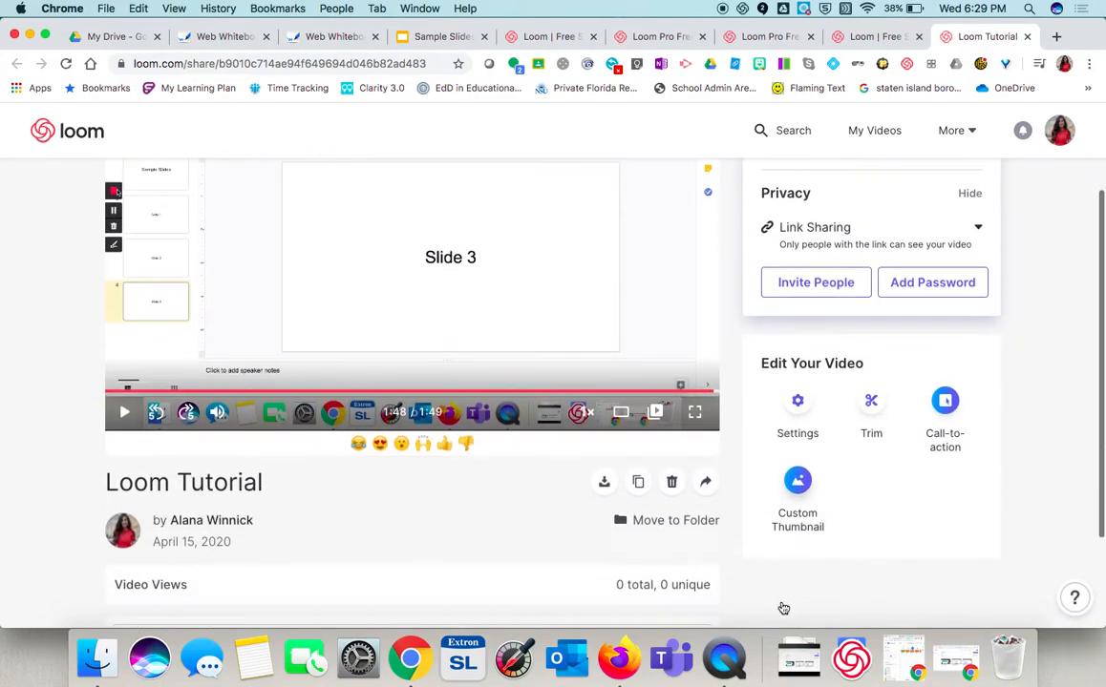
pyautogui.scroll(3, 783, 607)
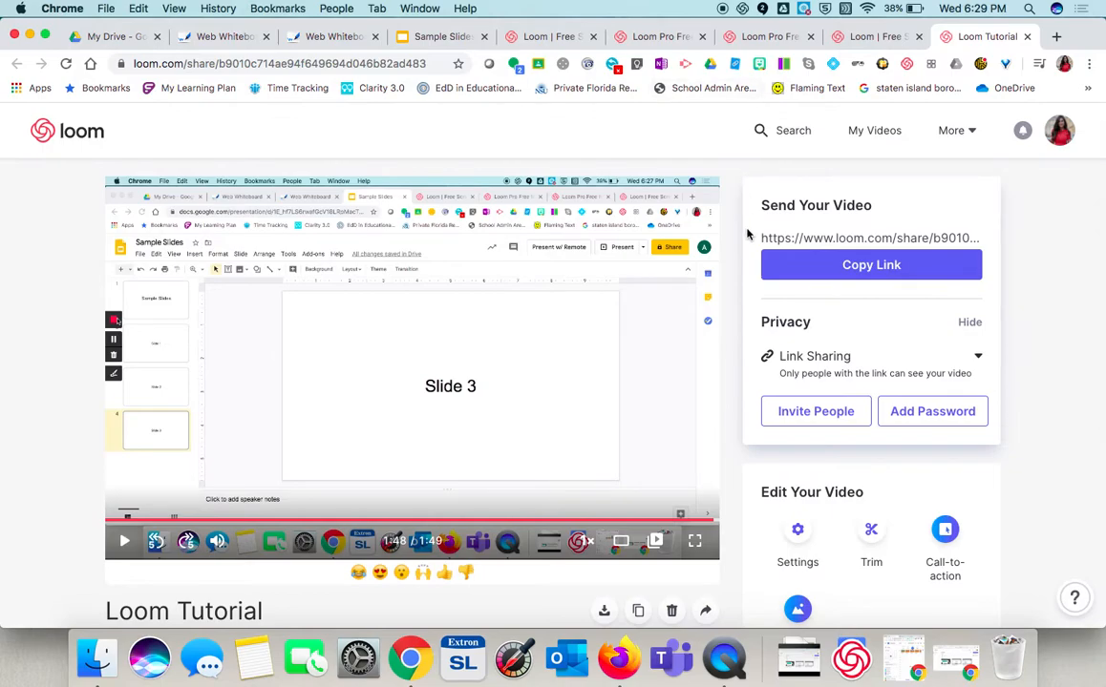
pyautogui.click(893, 266)
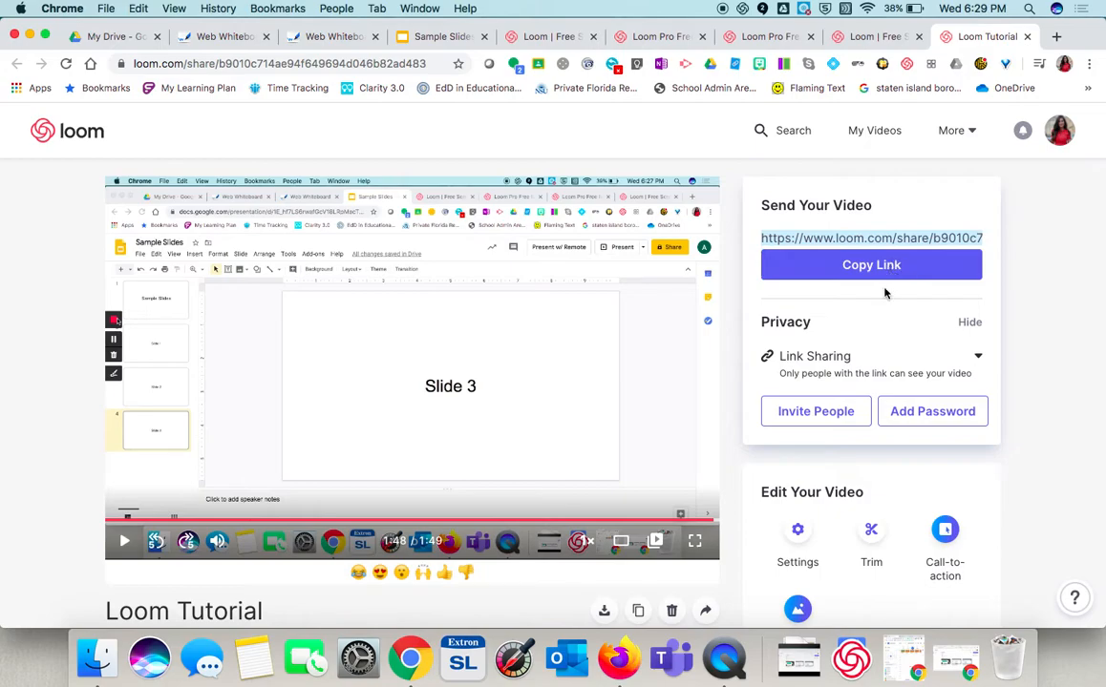
# - Scroll through the share page to examine the video views and comment area
pyautogui.scroll(-3, 884, 293)
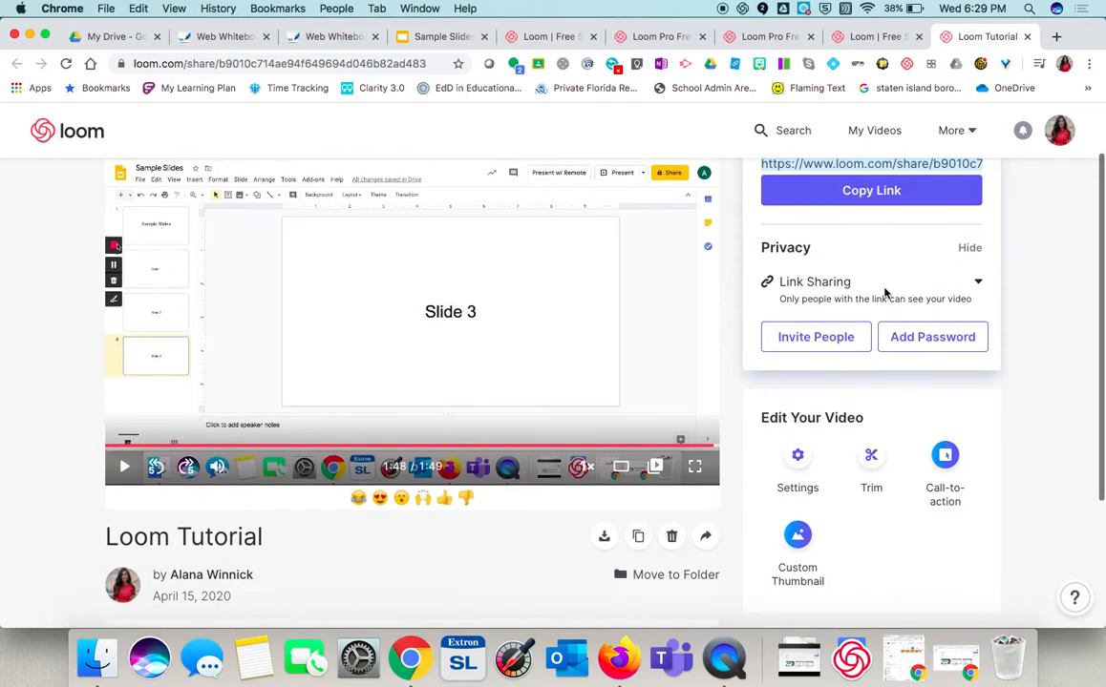
pyautogui.scroll(-1, 884, 293)
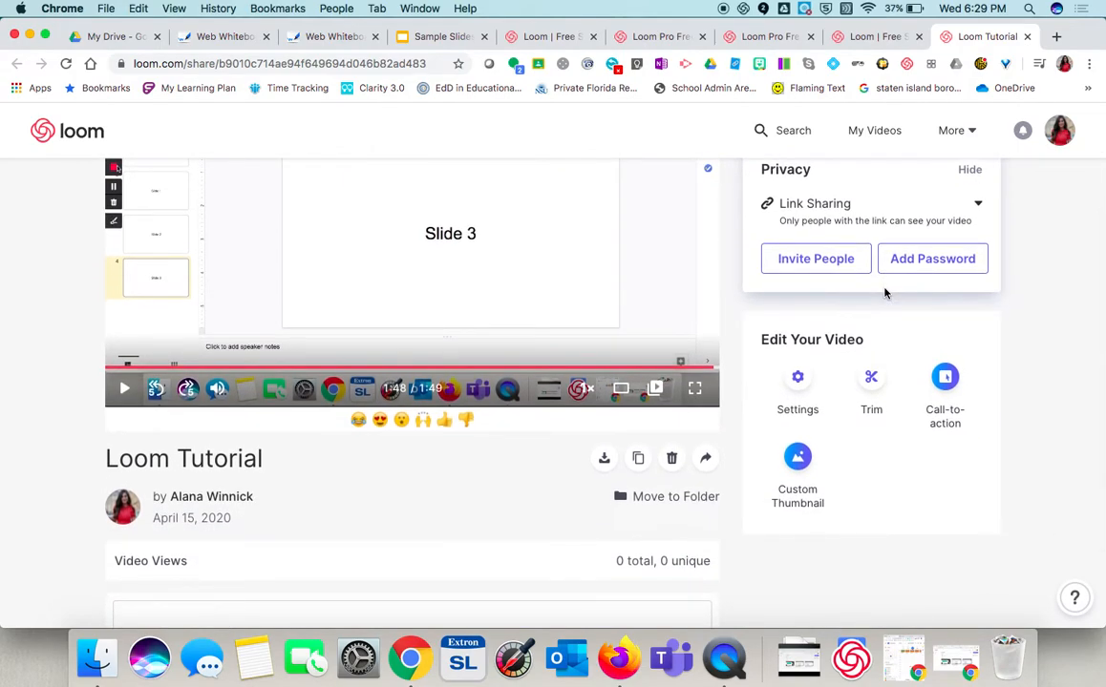
pyautogui.scroll(-1, 884, 293)
pyautogui.moveTo(616, 540); pyautogui.dragTo(719, 542)
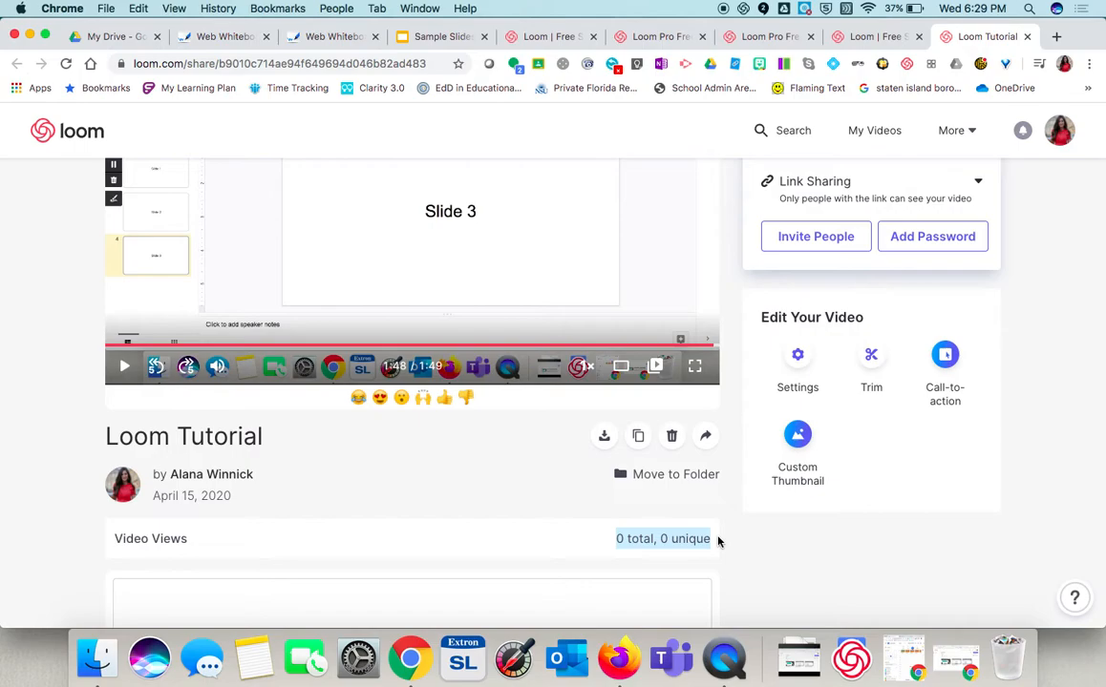
pyautogui.scroll(-2, 718, 542)
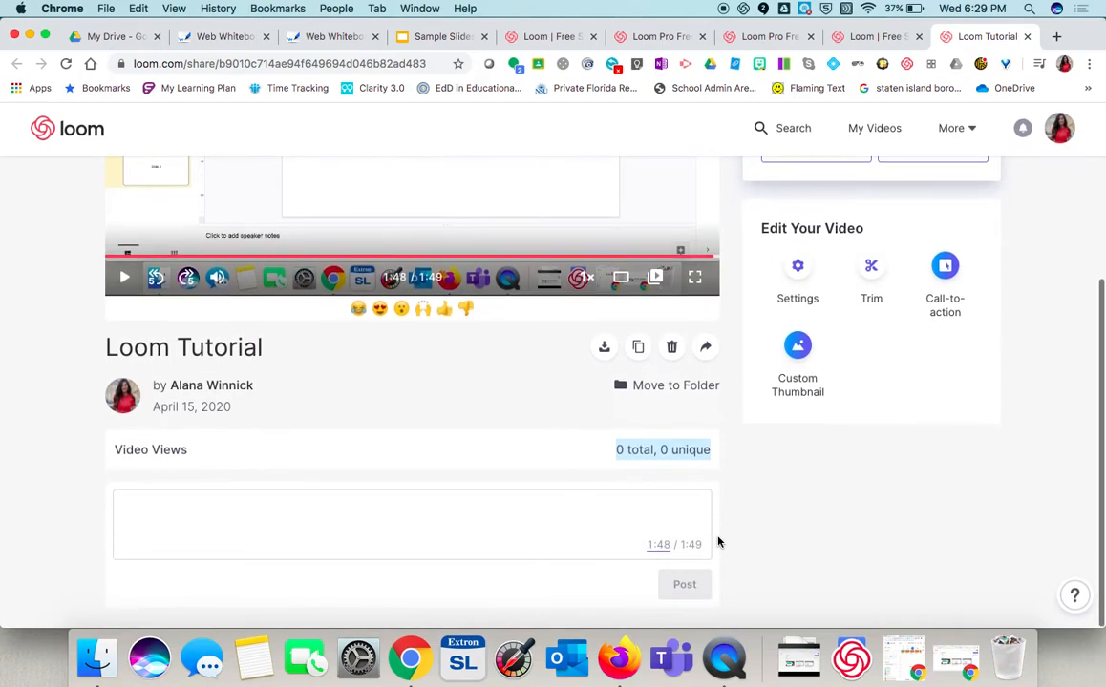
pyautogui.scroll(5, 718, 542)
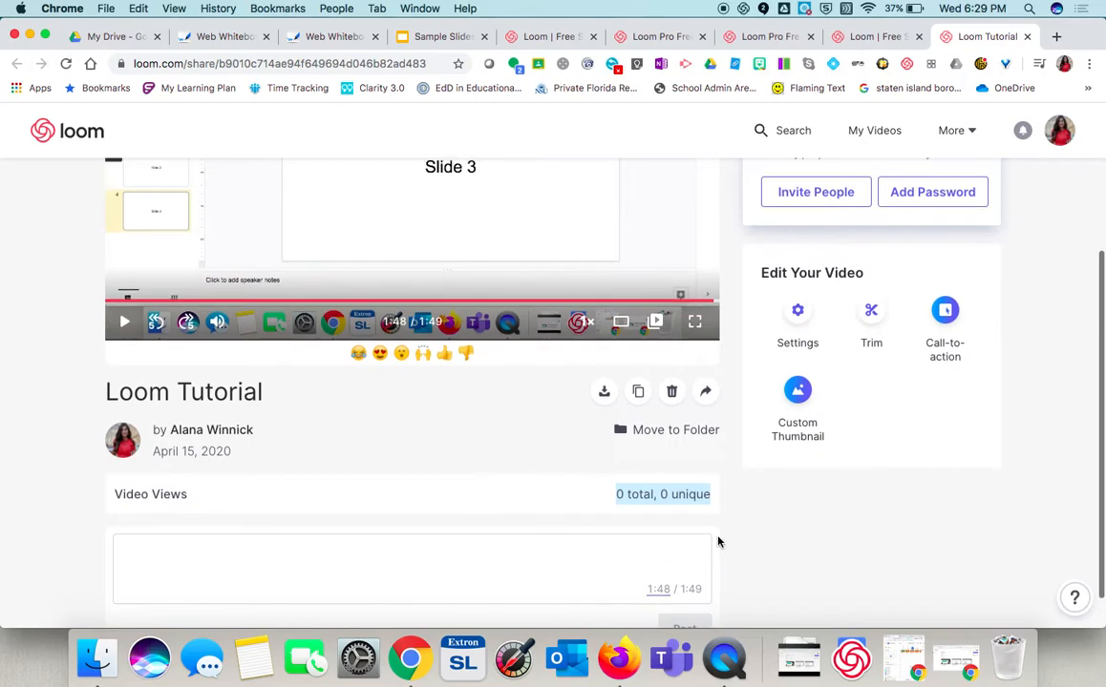
pyautogui.scroll(1, 717, 542)
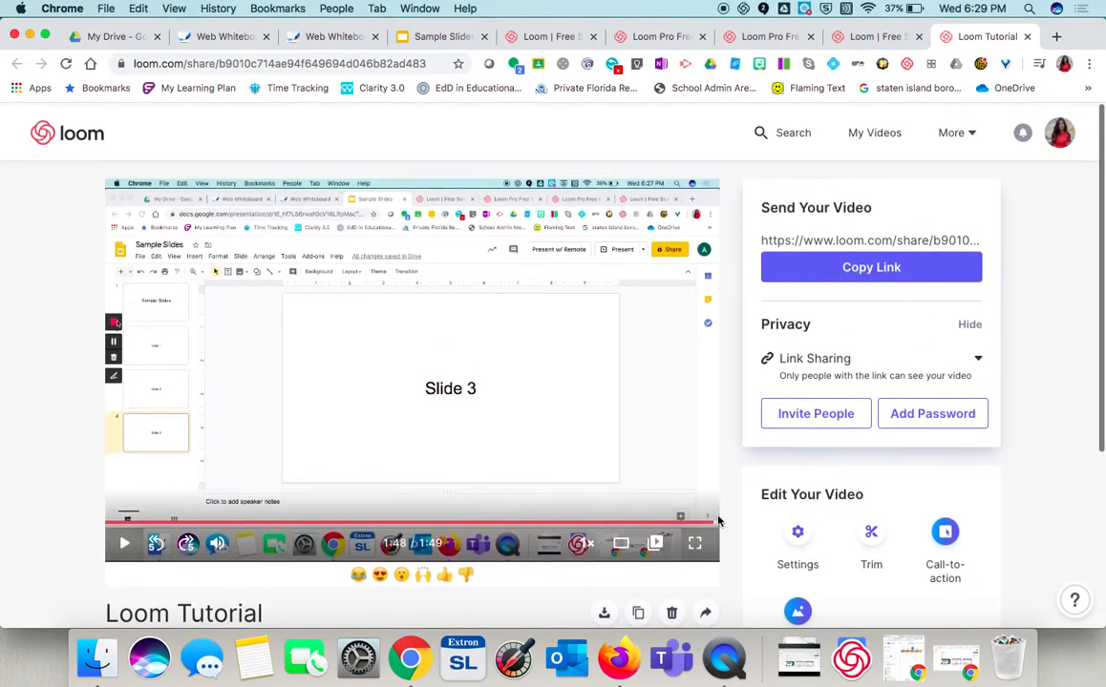
# - Go to the My Videos library and create a new folder named Teacher Meetings
pyautogui.click(888, 133)
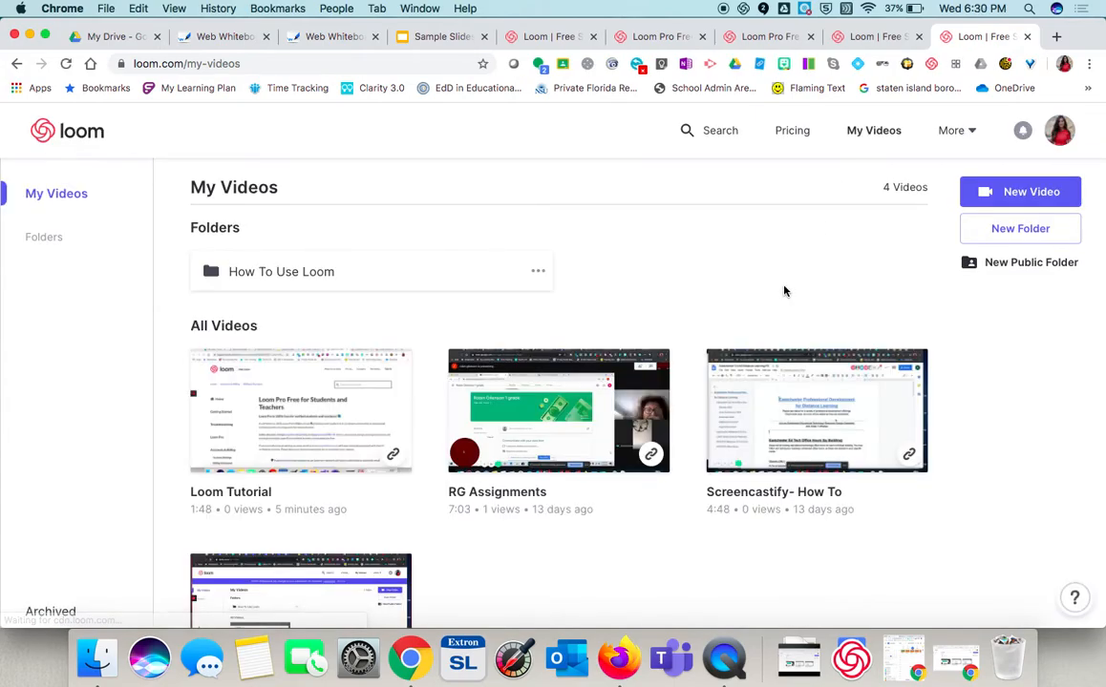
pyautogui.scroll(-1, 683, 504)
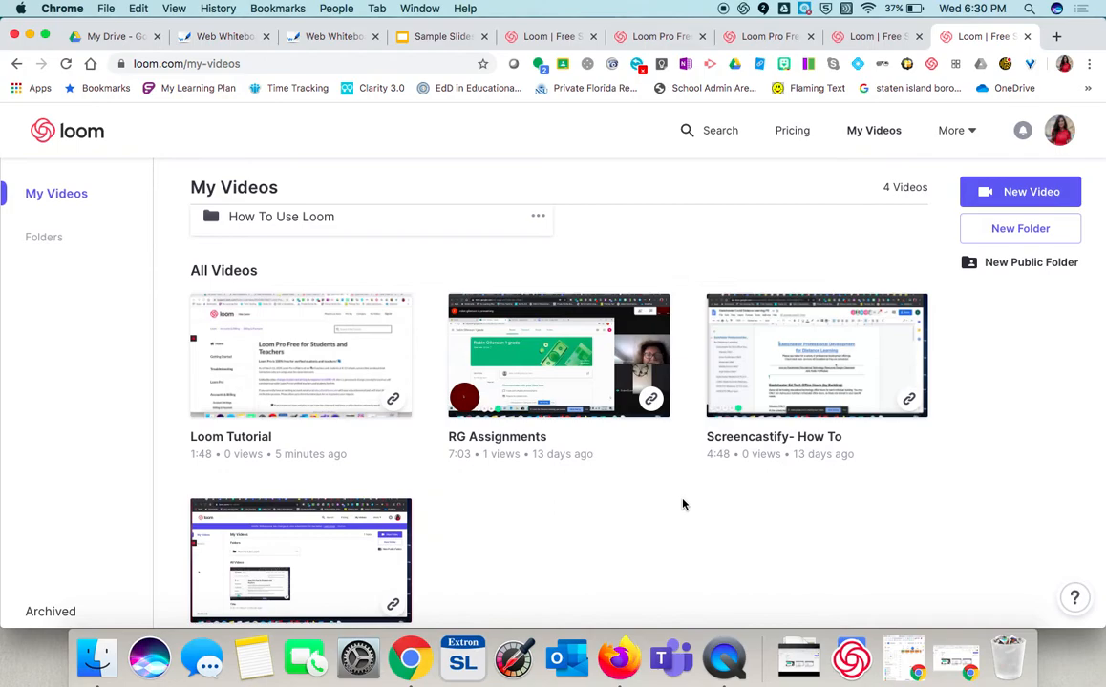
pyautogui.scroll(1, 682, 504)
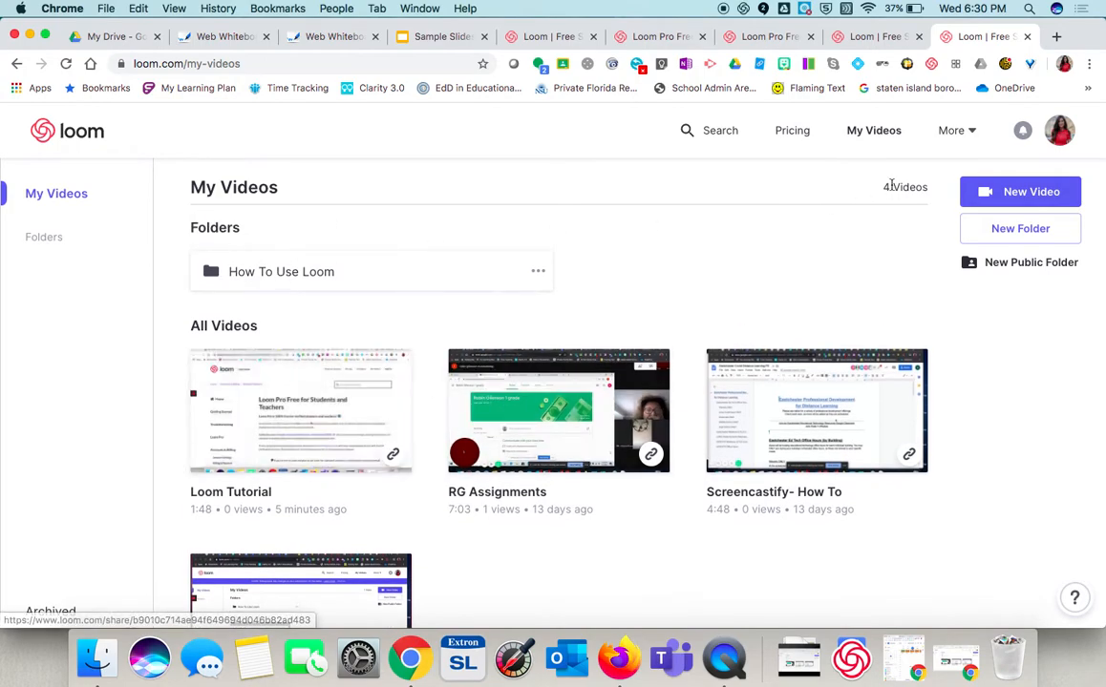
pyautogui.click(1001, 229)
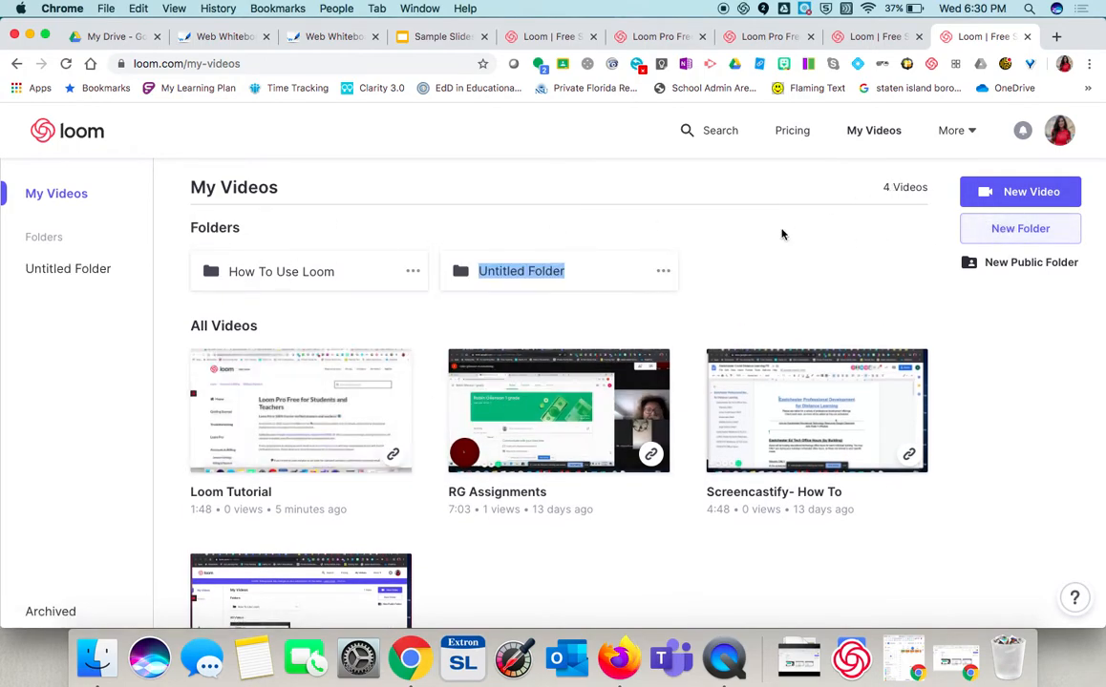
pyautogui.write('Teacher Meetings')
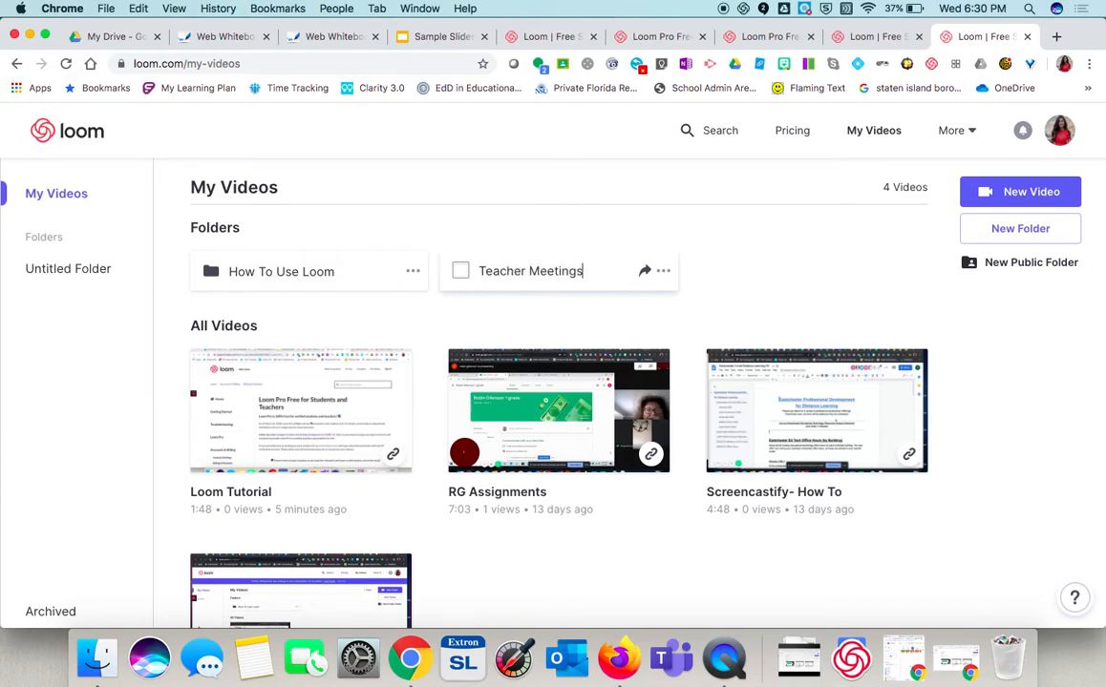
pyautogui.press('Return')
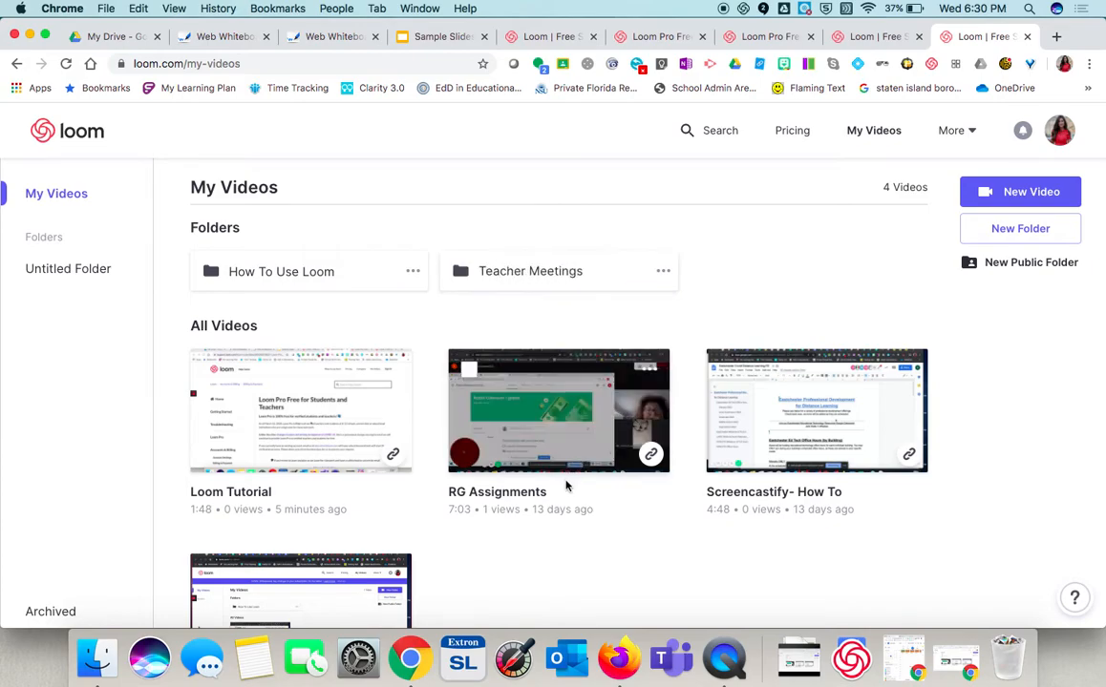
# - Move the RG Assignments video into the Teacher Meetings folder
pyautogui.click(468, 369)
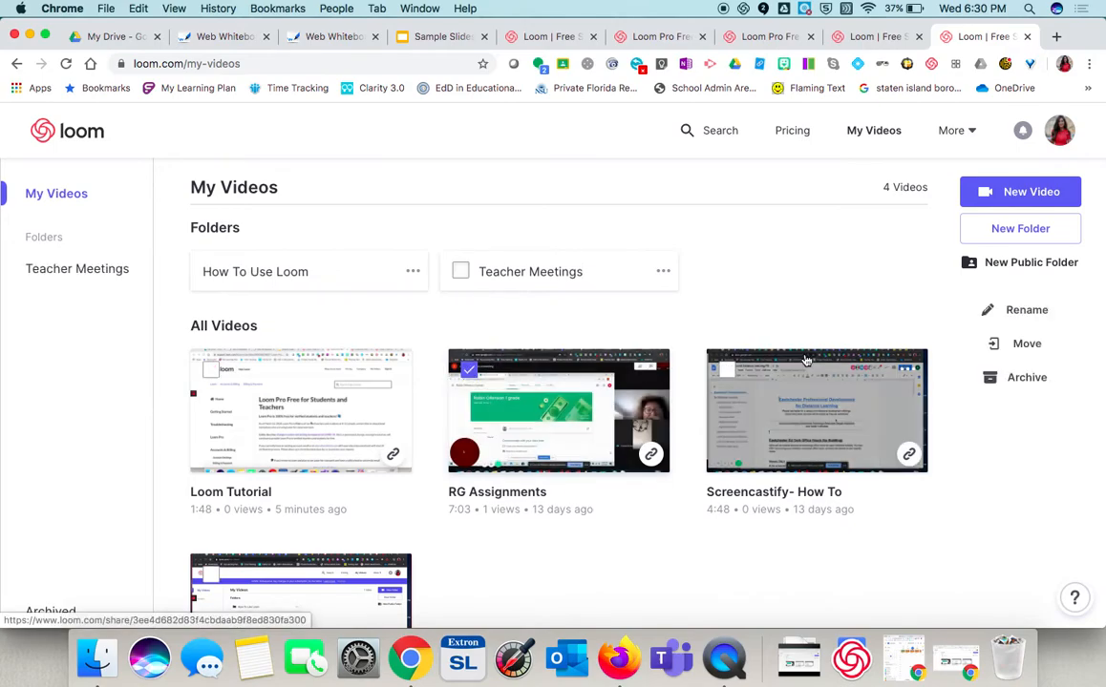
pyautogui.click(1010, 343)
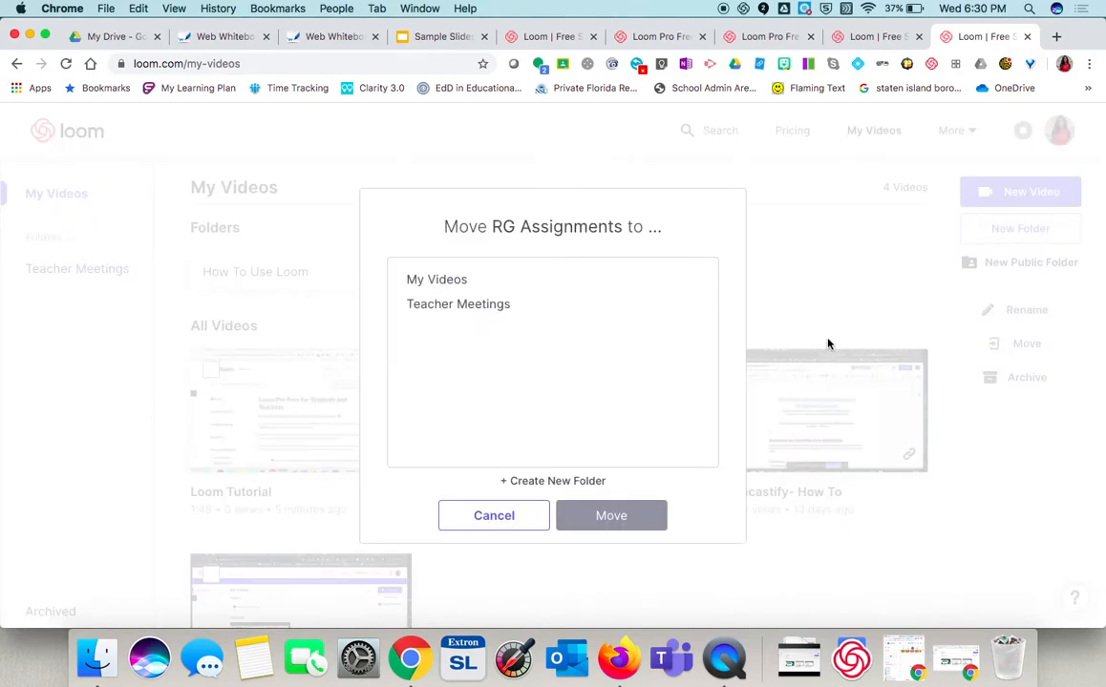
pyautogui.click(520, 309)
pyautogui.click(611, 516)
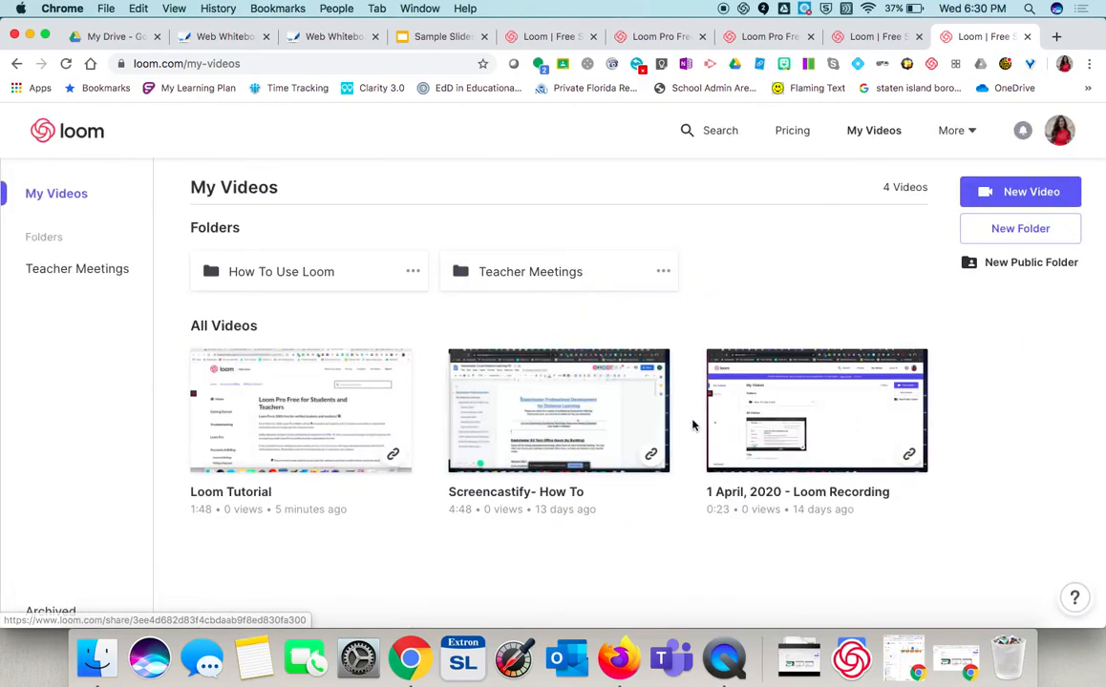
# - Archive the 1 April, 2020 - Loom Recording video
pyautogui.click(727, 372)
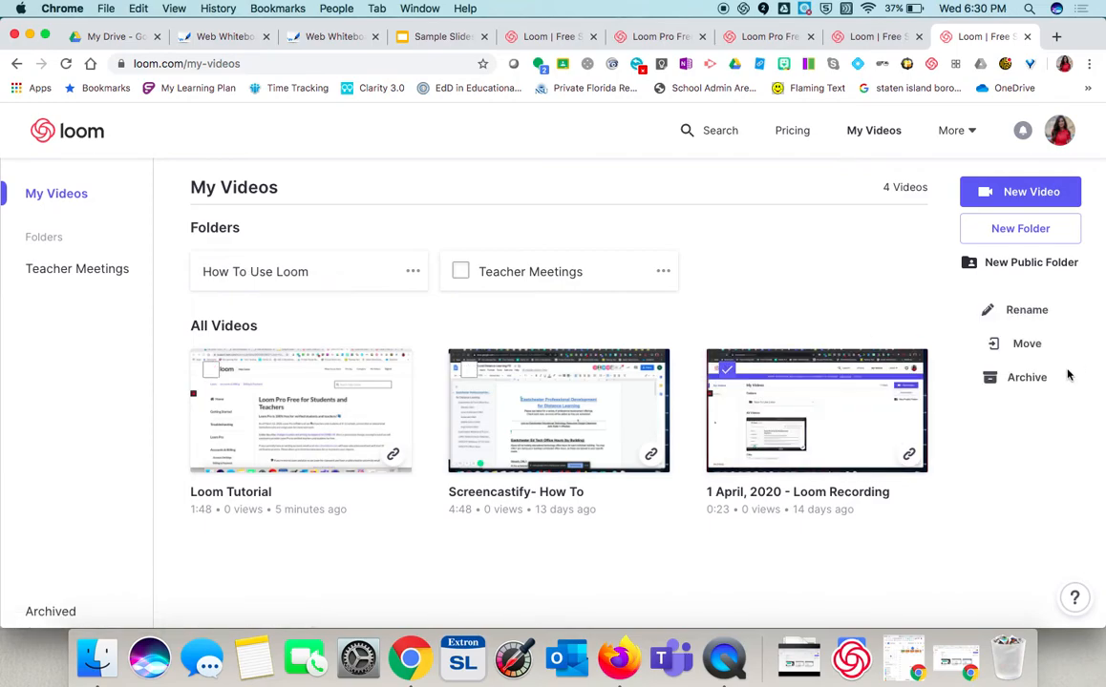
pyautogui.click(1027, 378)
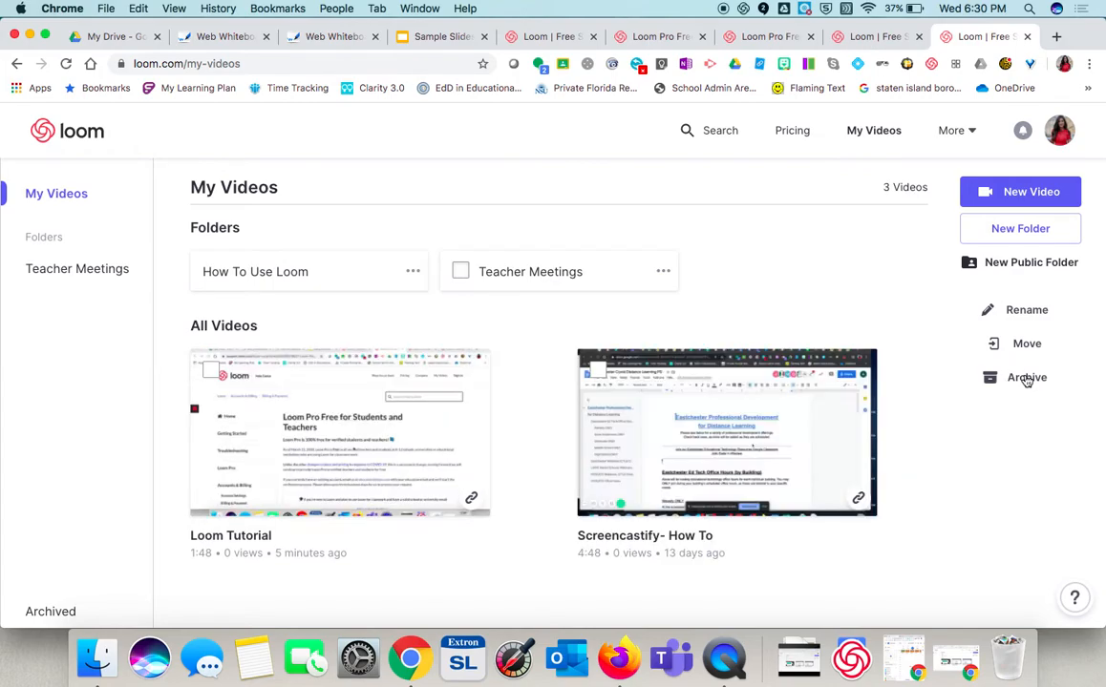
# - Open the archived videos and delete the 1 April, 2020 - Loom Recording video permanently
pyautogui.click(41, 619)
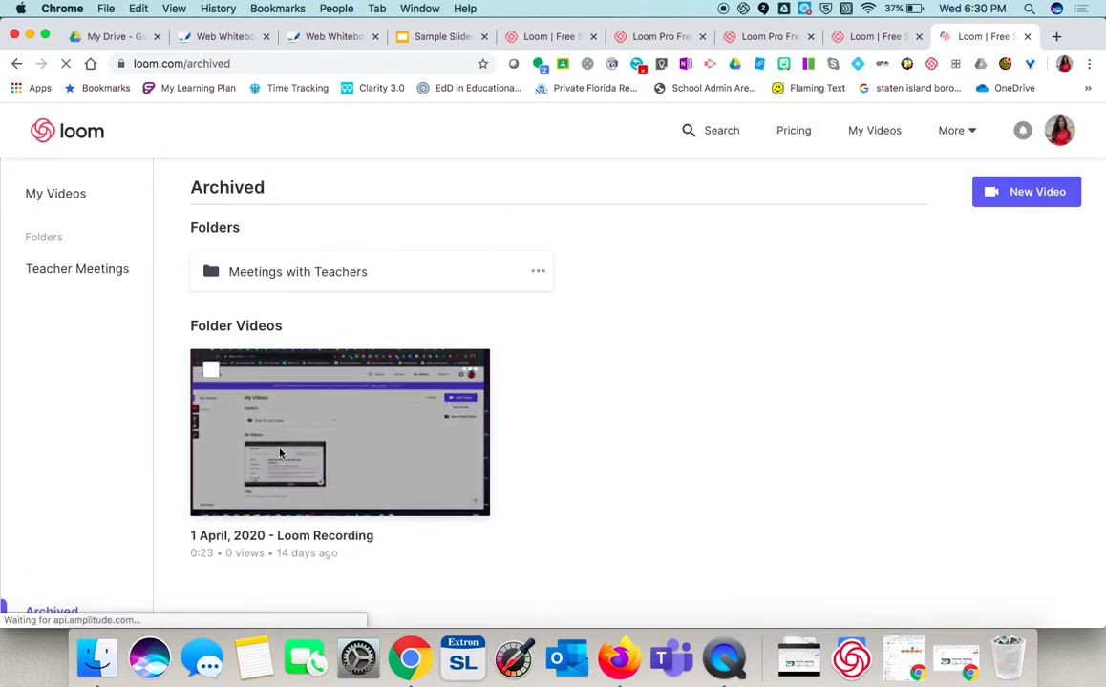
pyautogui.click(211, 369)
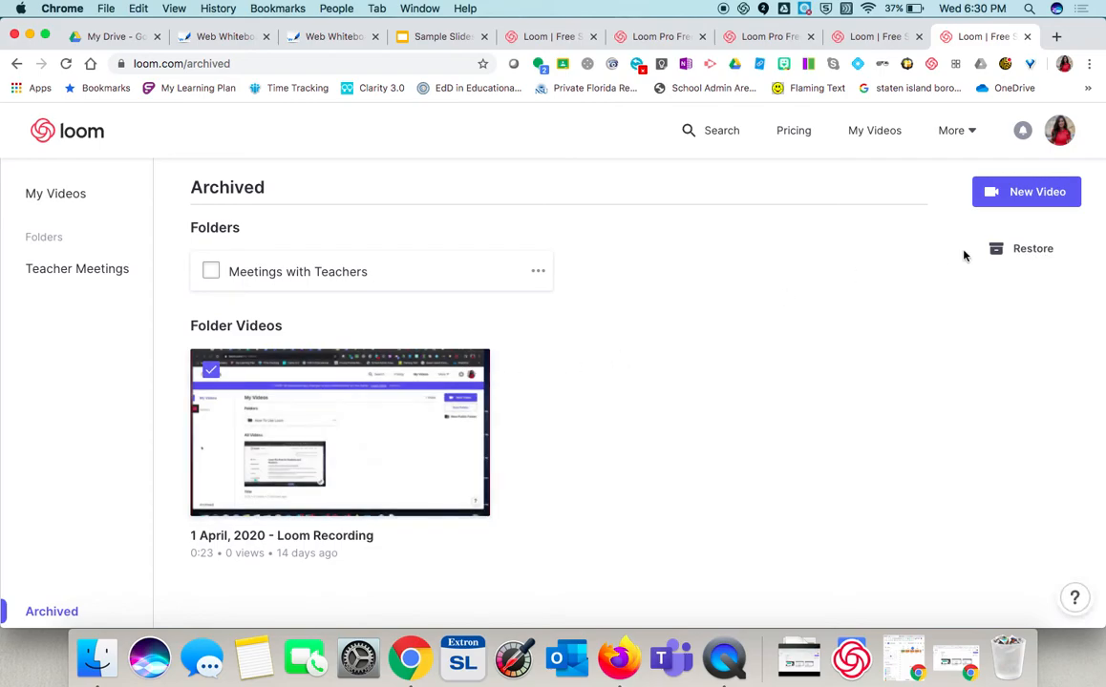
pyautogui.rightClick(427, 450)
pyautogui.press('Escape')
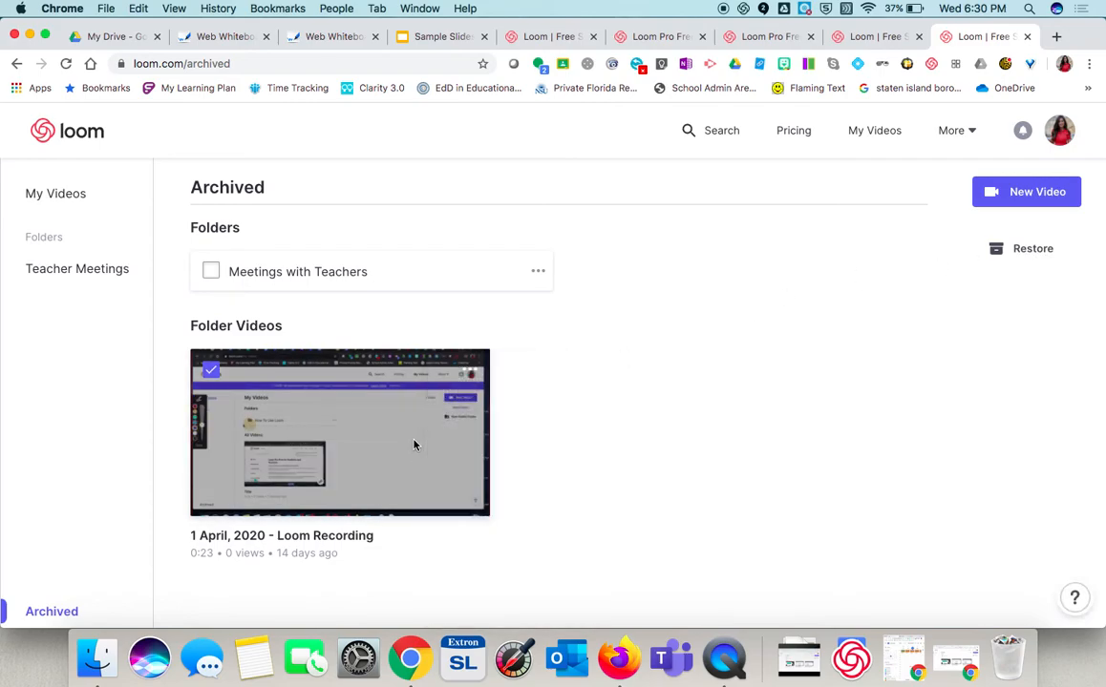
pyautogui.click(465, 372)
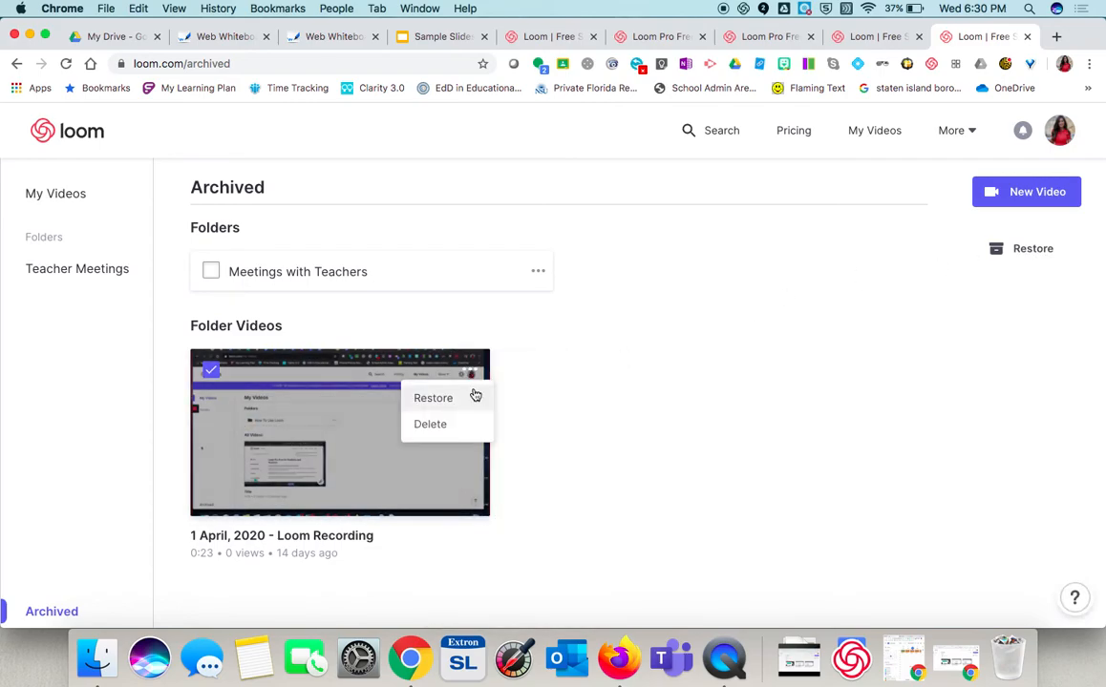
pyautogui.click(430, 424)
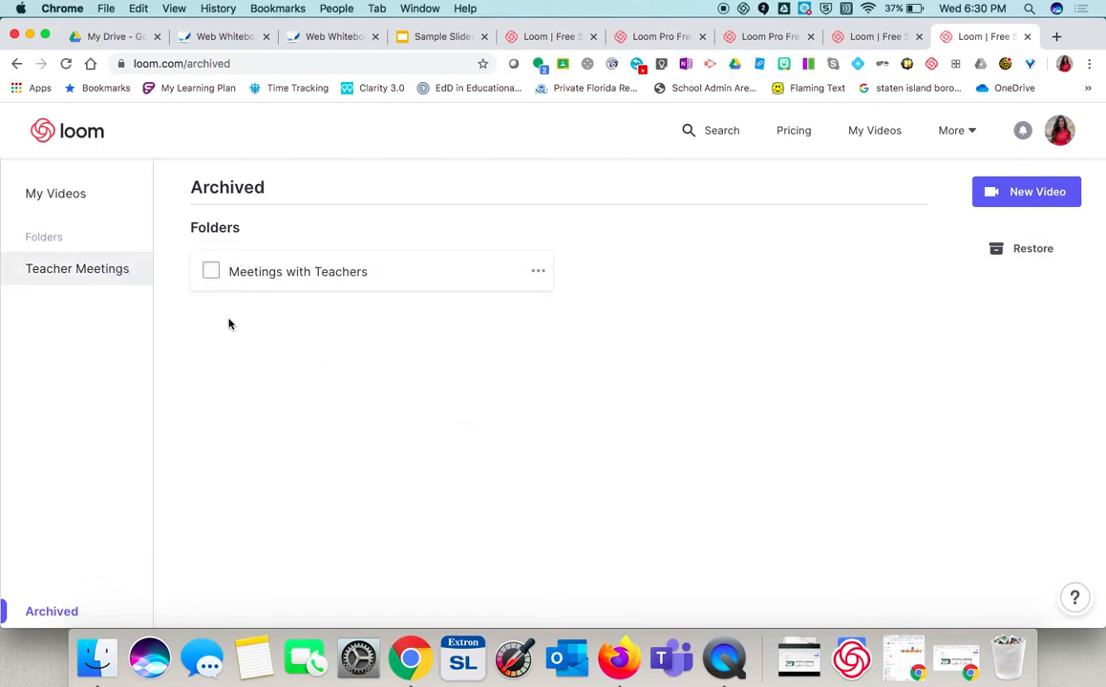
# - Return to My Videos and copy the Loom Tutorial video's share link
pyautogui.click(95, 208)
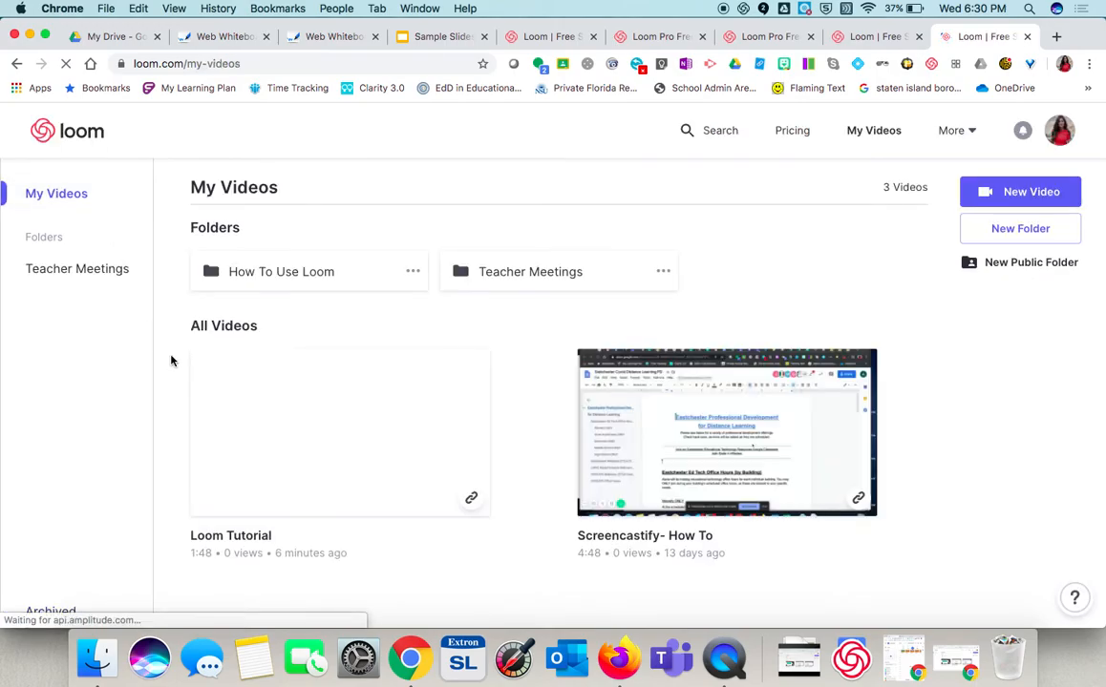
pyautogui.click(470, 500)
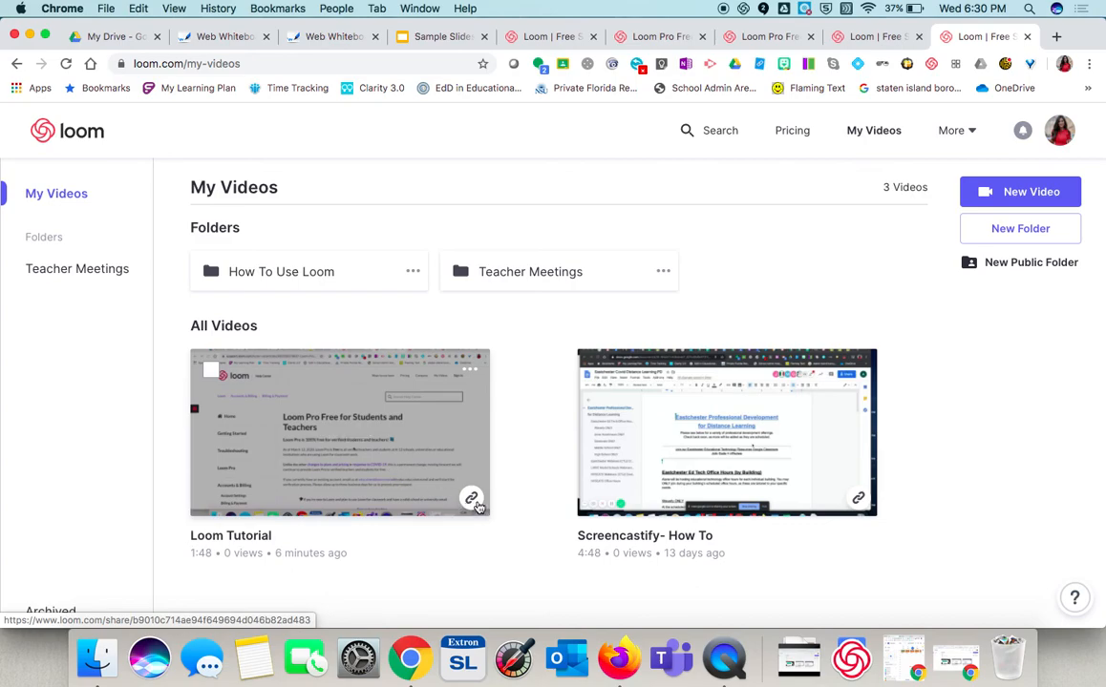